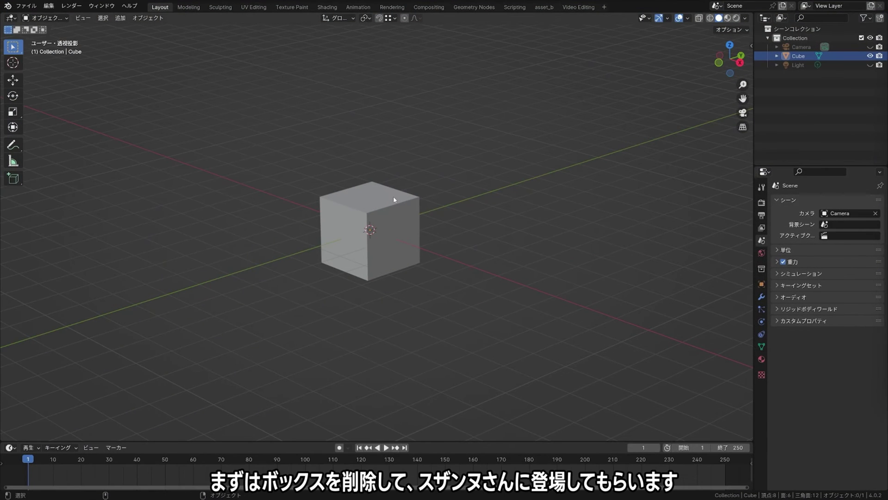
Replace the default cube with a Suzanne monkey head mesh.
{"action": "left_click", "coordinate": [394, 199]}
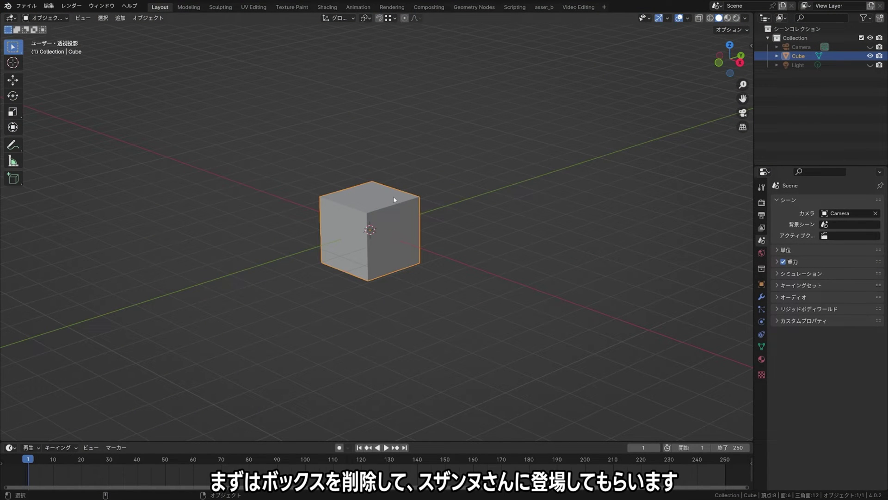
{"action": "key", "text": "Delete"}
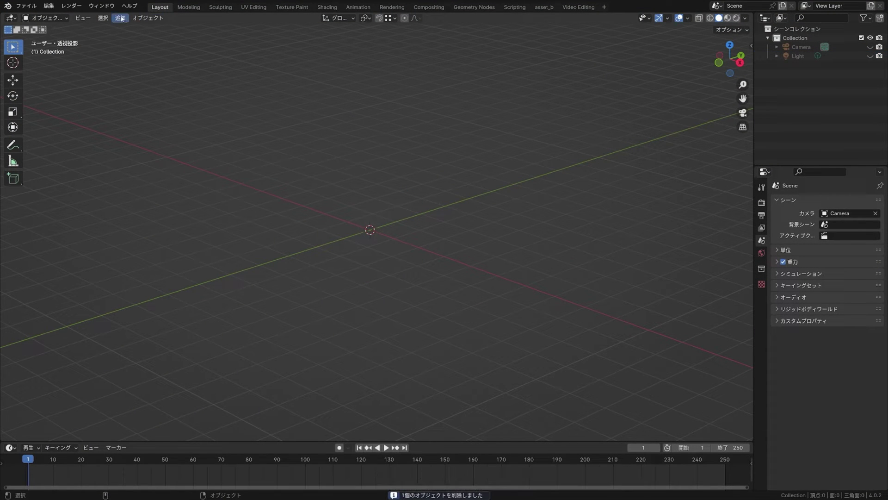
{"action": "left_click", "coordinate": [121, 19]}
{"action": "left_click", "coordinate": [252, 114]}
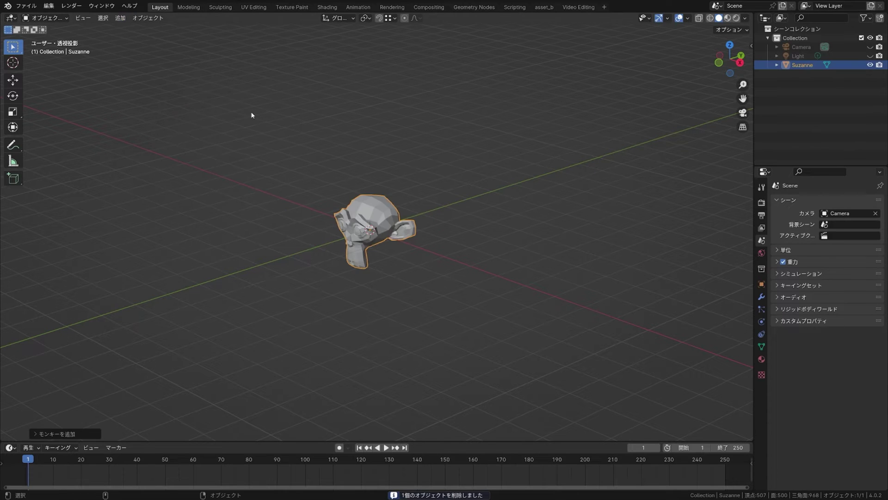
{"action": "scroll", "coordinate": [254, 83], "scroll_direction": "up", "scroll_amount": 4}
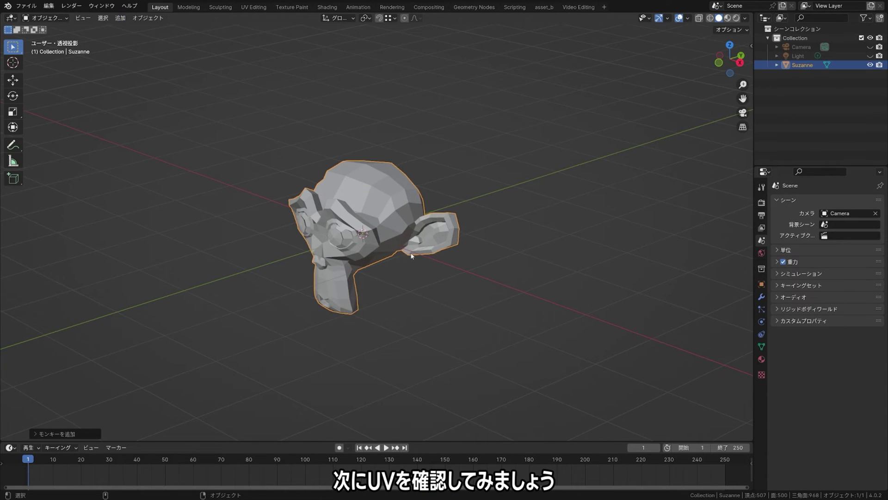
Show Suzanne's unwrapped UV layout in UV Editing, zoomed in with the head facing front.
{"action": "left_click", "coordinate": [253, 7]}
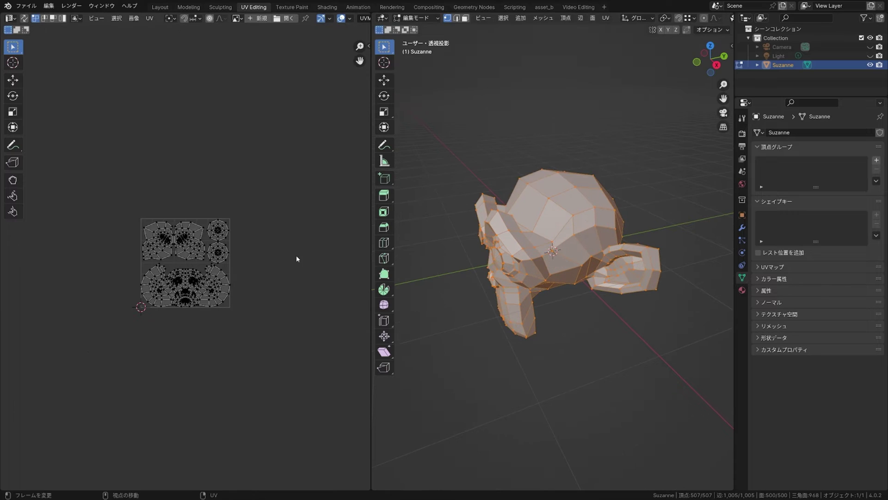
{"action": "scroll", "coordinate": [297, 259], "scroll_direction": "up", "scroll_amount": 3}
{"action": "scroll", "coordinate": [297, 259], "scroll_direction": "up", "scroll_amount": 1}
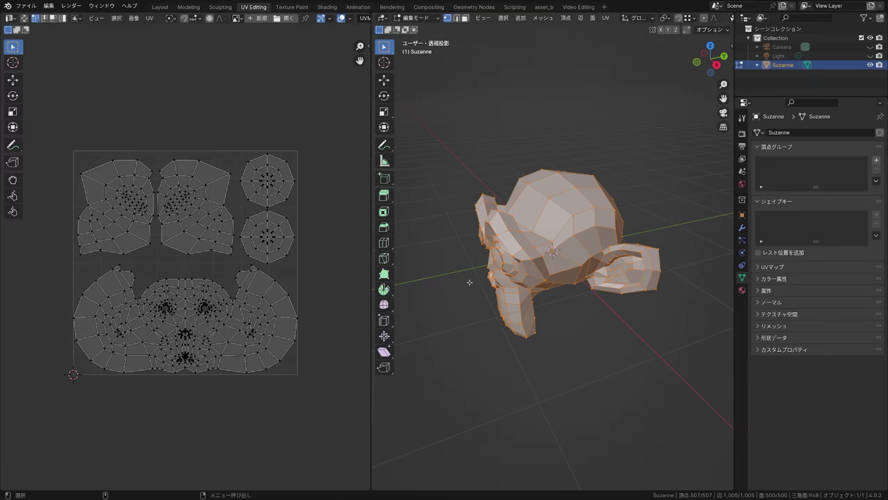
{"action": "middle_click_drag", "start_coordinate": [469, 283], "coordinate": [514, 275]}
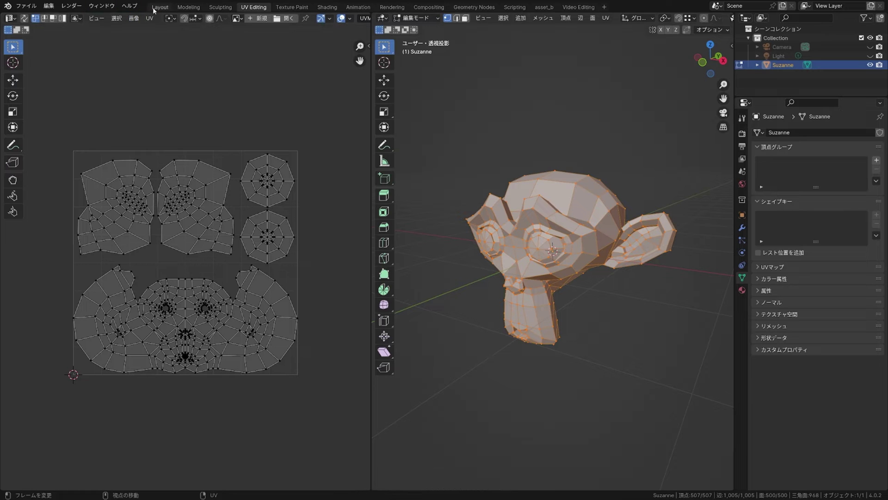
Add a Geometry Nodes modifier with a new node group to Suzanne, then work in the Geometry Nodes workspace.
{"action": "left_click", "coordinate": [159, 9]}
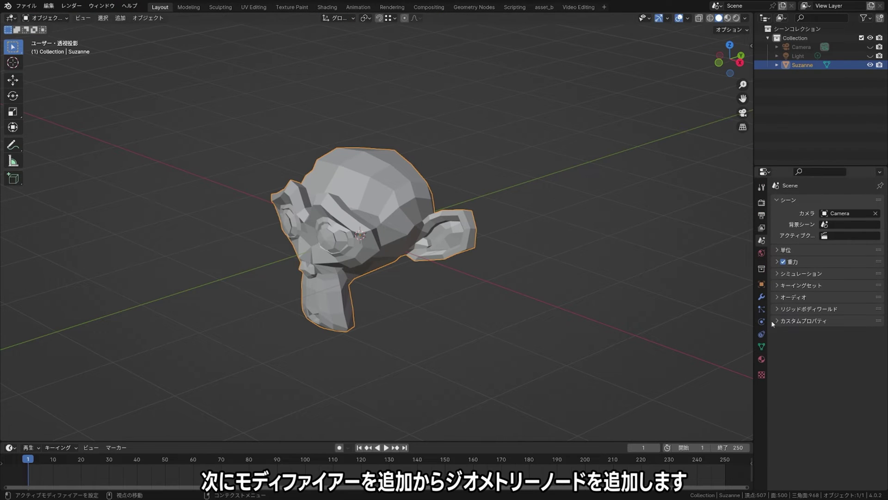
{"action": "left_click", "coordinate": [762, 298]}
{"action": "left_click", "coordinate": [787, 203]}
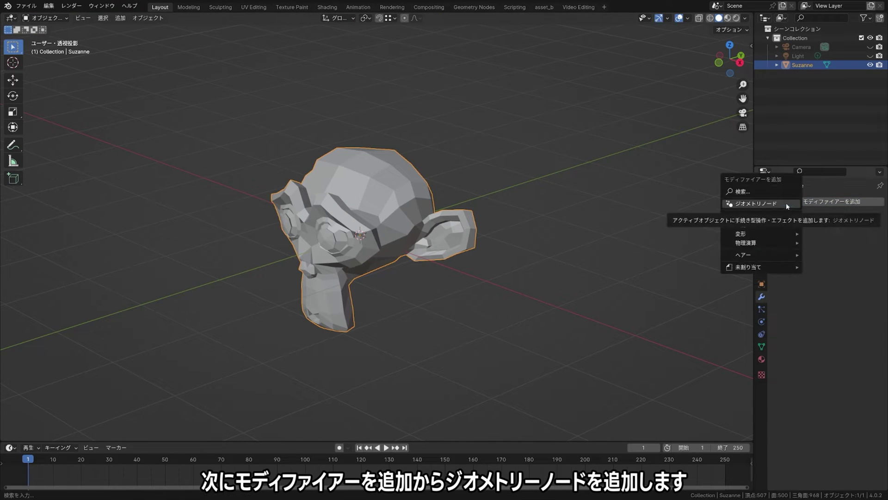
{"action": "left_click", "coordinate": [787, 202]}
{"action": "left_click", "coordinate": [806, 249]}
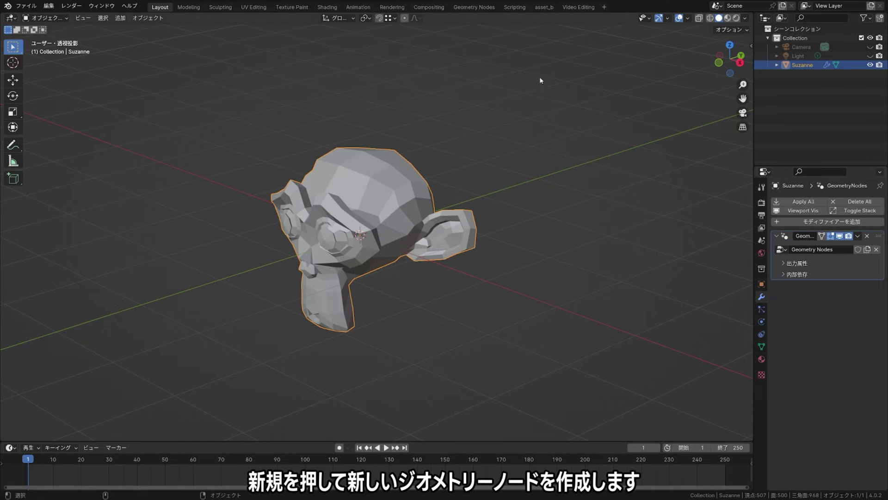
{"action": "left_click", "coordinate": [477, 7]}
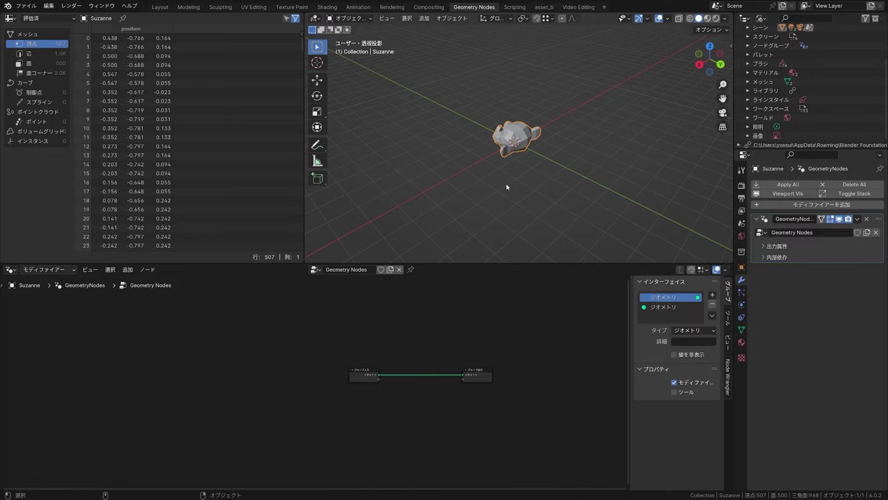
{"action": "mouse_move", "coordinate": [506, 183]}
{"action": "middle_mouse_down"}
{"action": "mouse_move", "coordinate": [559, 180]}
{"action": "mouse_move", "coordinate": [573, 201]}
{"action": "middle_mouse_up"}
{"action": "scroll", "coordinate": [596, 177], "scroll_direction": "up", "scroll_amount": 4}
{"action": "scroll", "coordinate": [579, 191], "scroll_direction": "up", "scroll_amount": 3}
{"action": "mouse_move", "coordinate": [509, 344]}
{"action": "left_mouse_down"}
{"action": "mouse_move", "coordinate": [310, 434]}
{"action": "mouse_move", "coordinate": [325, 425]}
{"action": "left_mouse_up"}
{"action": "scroll", "coordinate": [403, 390], "scroll_direction": "up", "scroll_amount": 3}
{"action": "middle_click_drag", "start_coordinate": [402, 390], "coordinate": [339, 335]}
{"action": "left_click", "coordinate": [376, 328]}
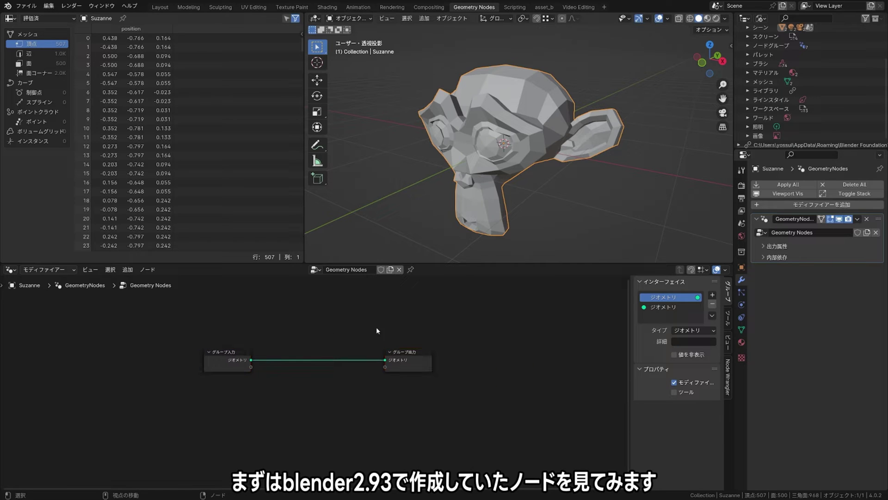
{"action": "left_click", "coordinate": [760, 233]}
{"action": "left_click", "coordinate": [766, 264]}
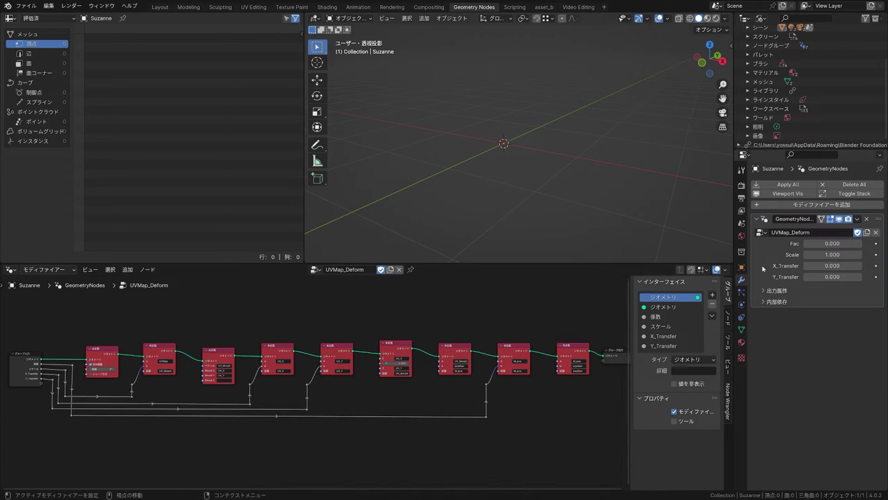
{"action": "left_click", "coordinate": [760, 233]}
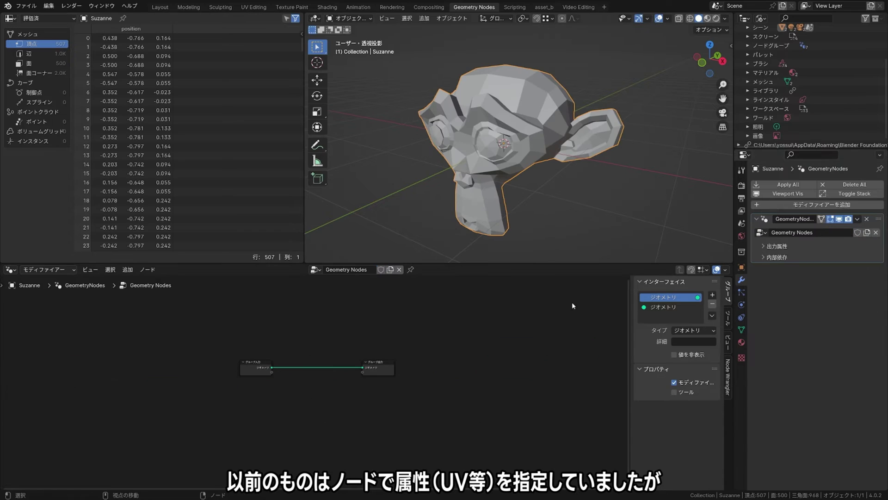
{"action": "scroll", "coordinate": [465, 345], "scroll_direction": "up", "scroll_amount": 2}
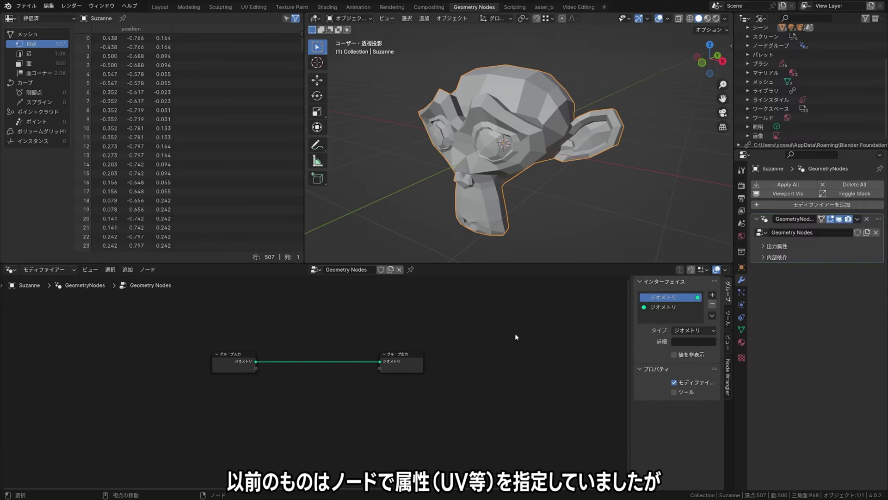
Add a Vector-type group input named UV, listed below the Geometry input.
{"action": "left_click", "coordinate": [245, 354]}
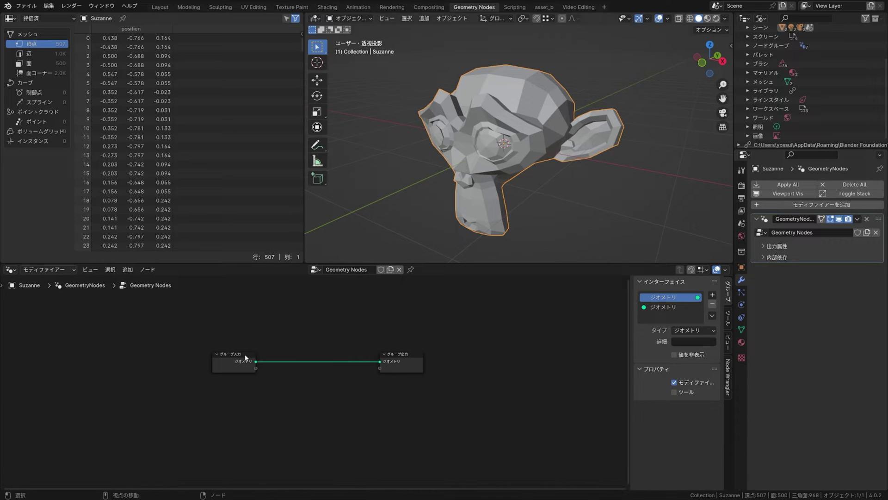
{"action": "left_click", "coordinate": [712, 295]}
{"action": "left_click", "coordinate": [718, 305]}
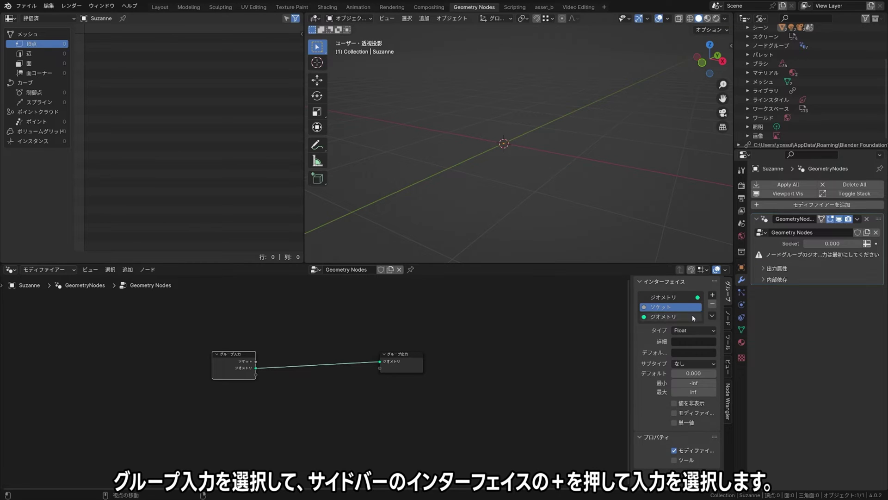
{"action": "double_click", "coordinate": [676, 309]}
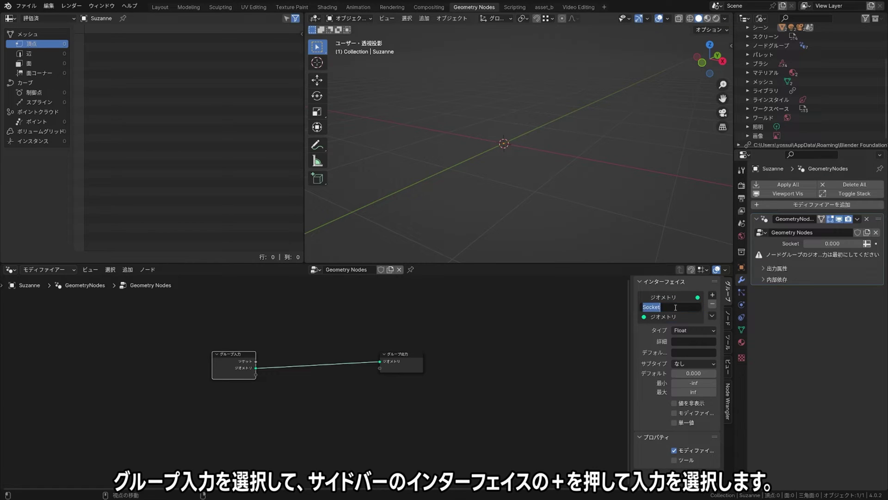
{"action": "type", "text": "UV"}
{"action": "key", "text": "Return"}
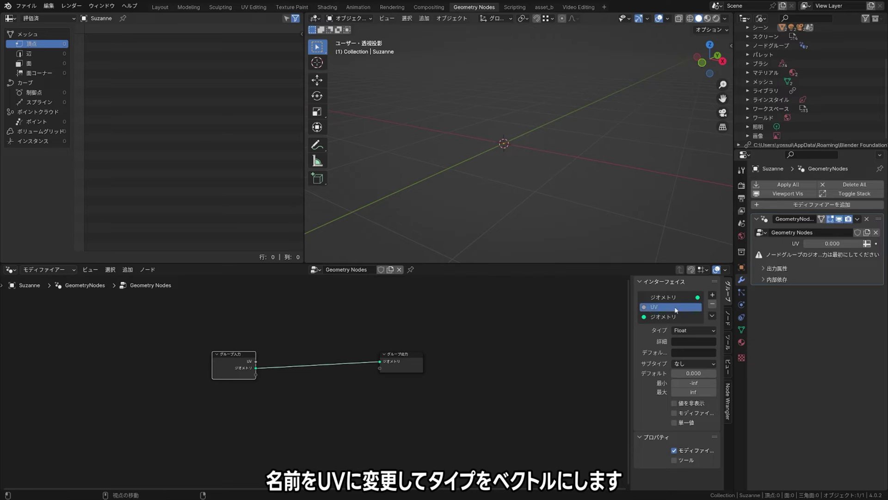
{"action": "left_click", "coordinate": [689, 330]}
{"action": "left_click", "coordinate": [687, 361]}
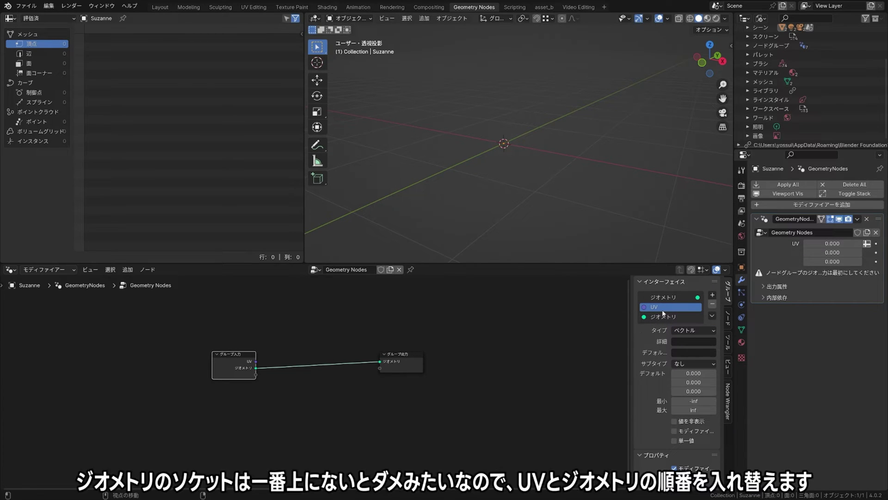
{"action": "left_click_drag", "start_coordinate": [665, 318], "coordinate": [662, 318]}
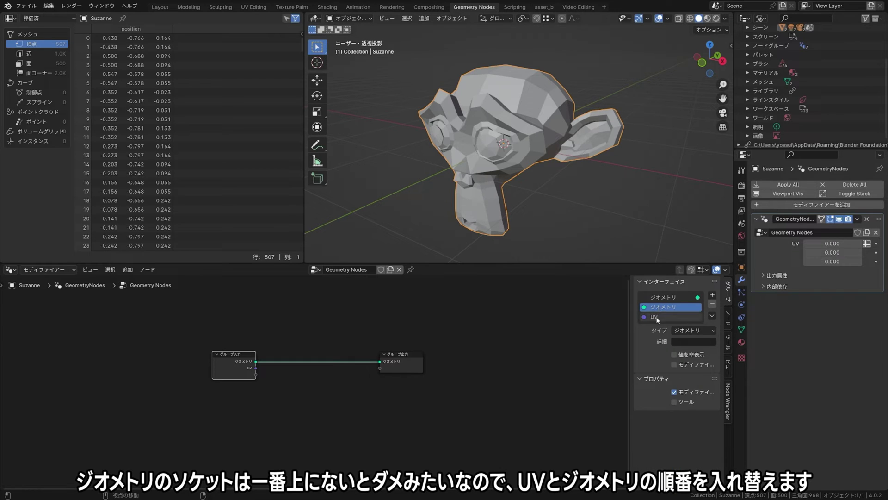
{"action": "left_click", "coordinate": [657, 318]}
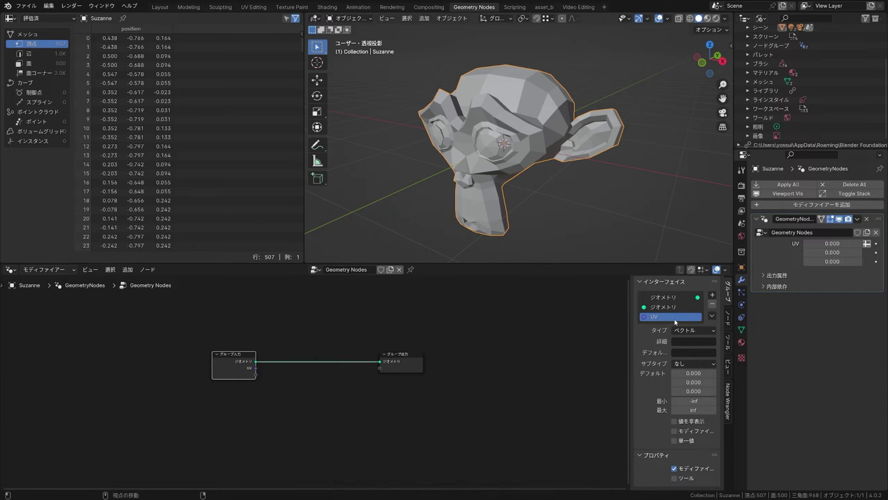
Set the modifier's UV input to read the UVMap attribute.
{"action": "left_click", "coordinate": [867, 244]}
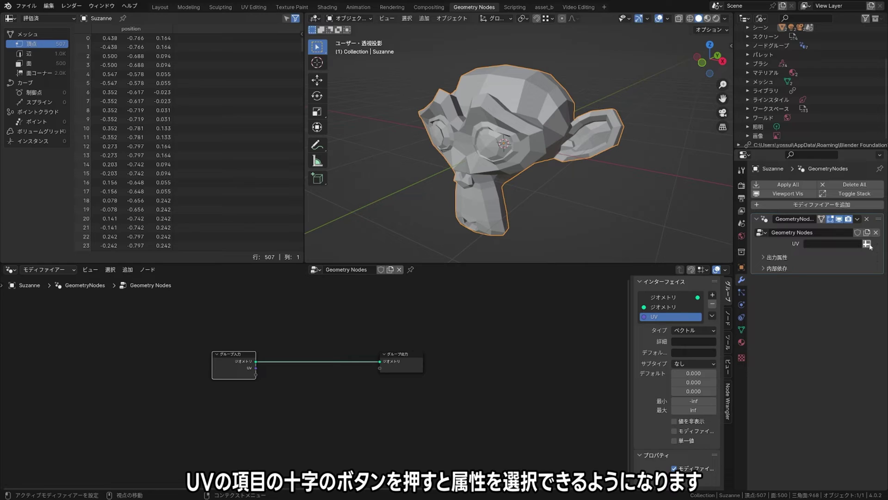
{"action": "left_click", "coordinate": [817, 243]}
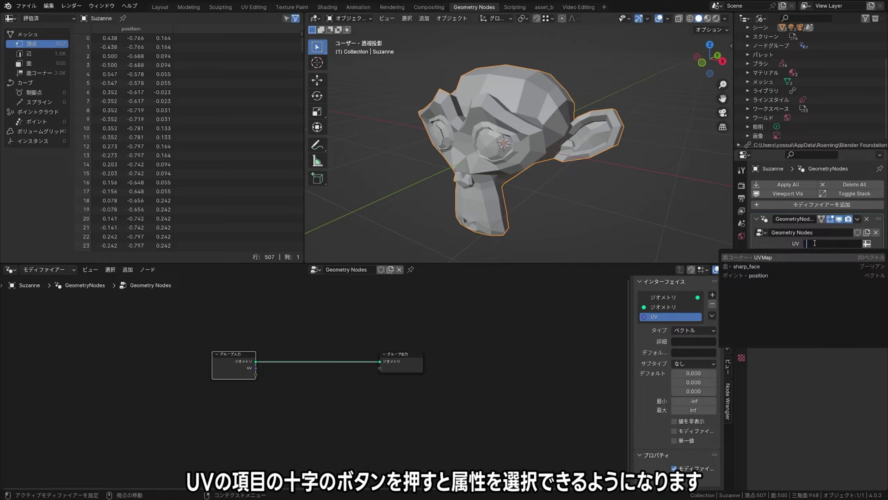
{"action": "left_click", "coordinate": [774, 257]}
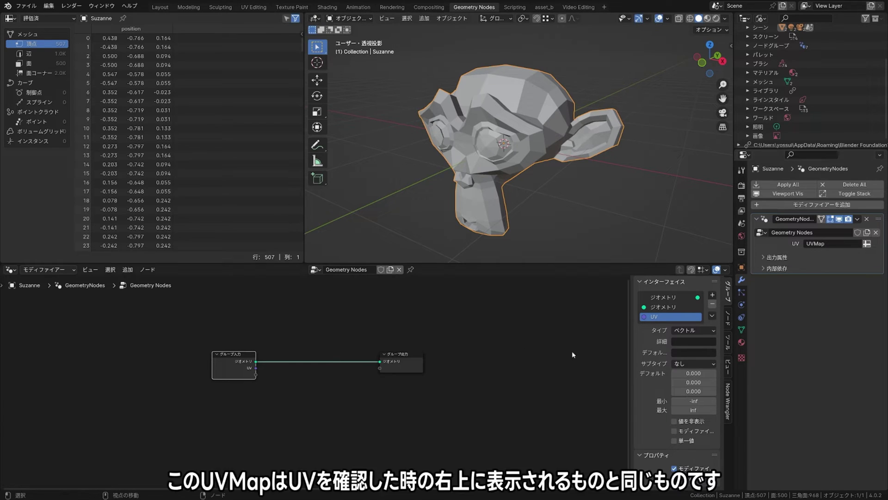
Check the UV layout in UV Editing, then return to the Geometry Nodes workspace.
{"action": "left_click", "coordinate": [252, 7]}
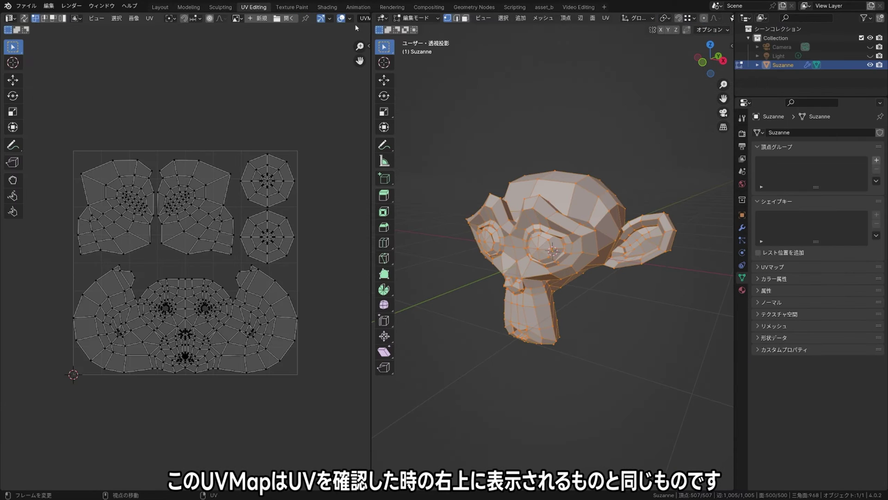
{"action": "left_click_drag", "start_coordinate": [371, 36], "coordinate": [394, 36]}
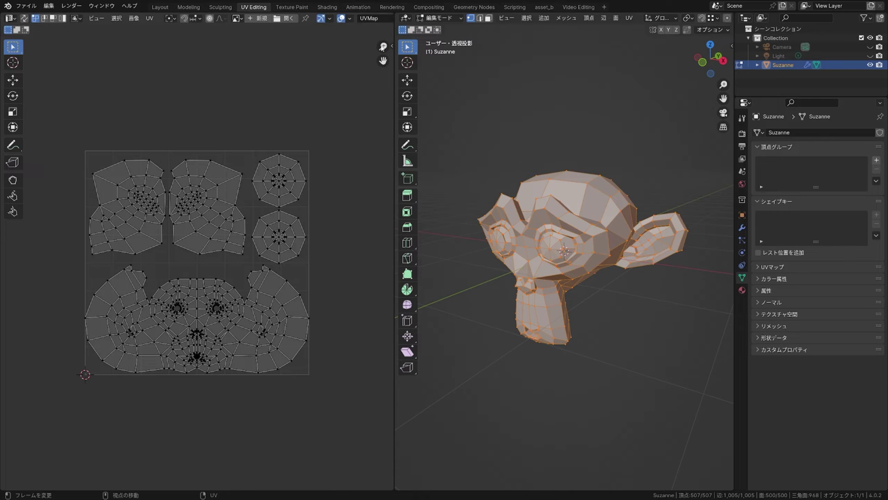
{"action": "left_click_drag", "start_coordinate": [393, 72], "coordinate": [368, 71]}
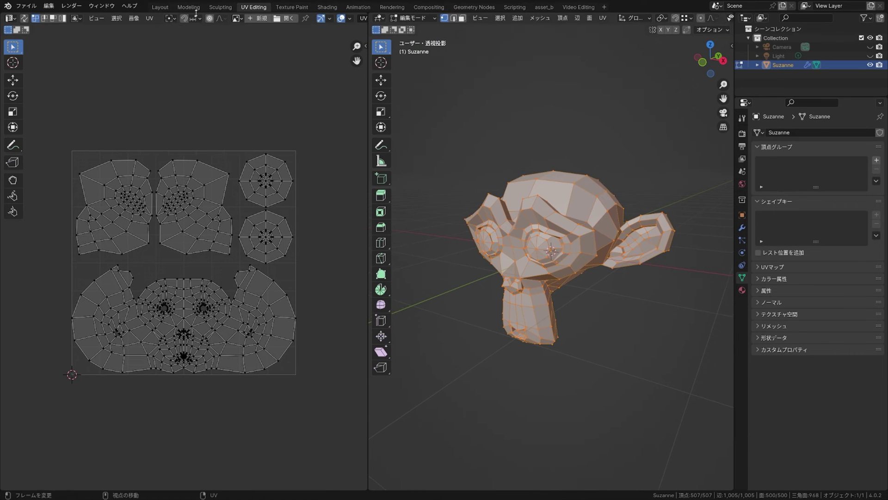
{"action": "left_click", "coordinate": [462, 7]}
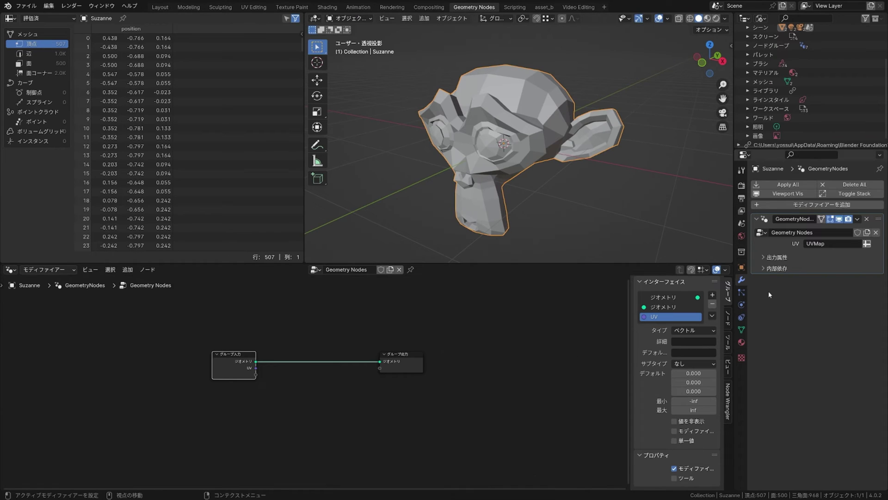
Add a Float group input named Fac.
{"action": "left_click", "coordinate": [713, 294]}
{"action": "left_click", "coordinate": [724, 306]}
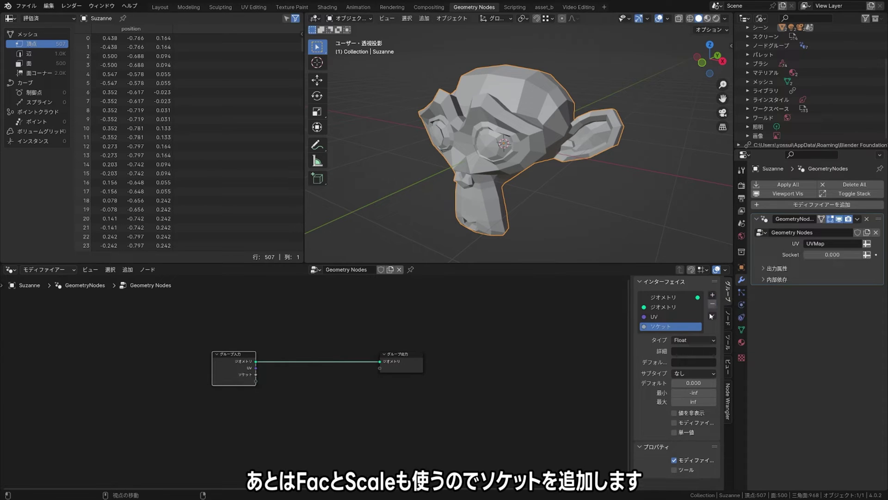
{"action": "double_click", "coordinate": [668, 326]}
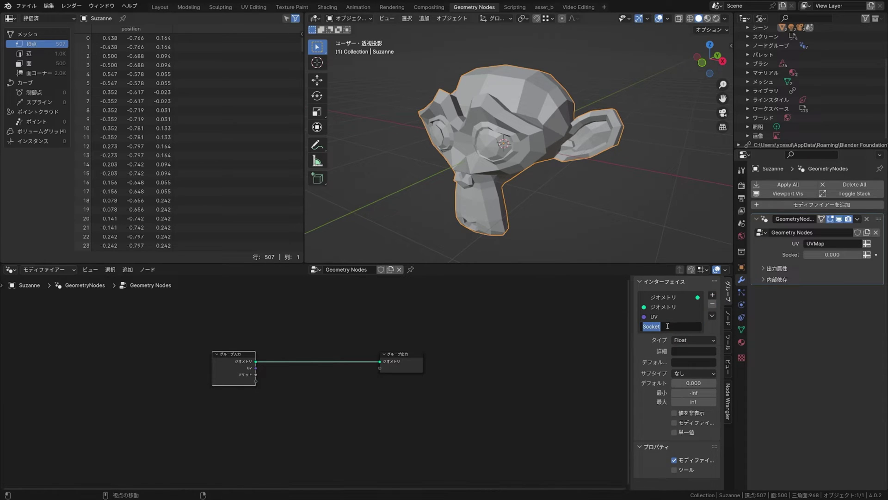
{"action": "type", "text": "Fac"}
{"action": "key", "text": "Return"}
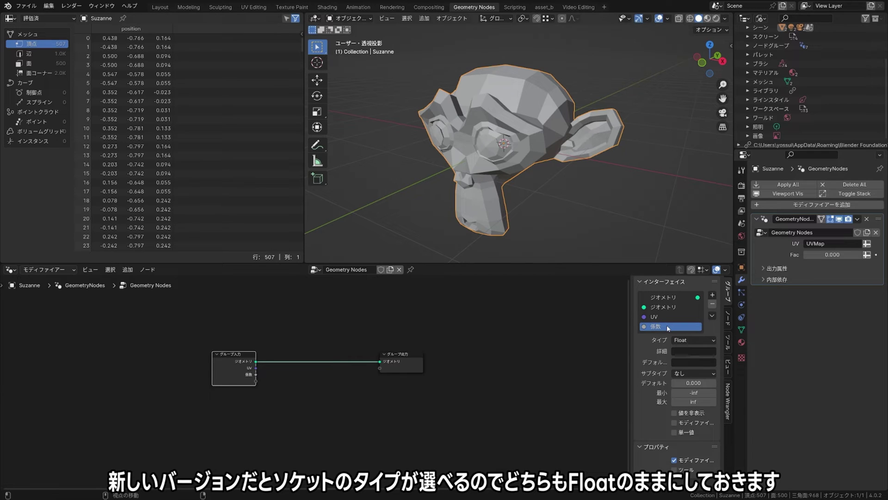
Add a second Float group input named Scale.
{"action": "left_click", "coordinate": [713, 296]}
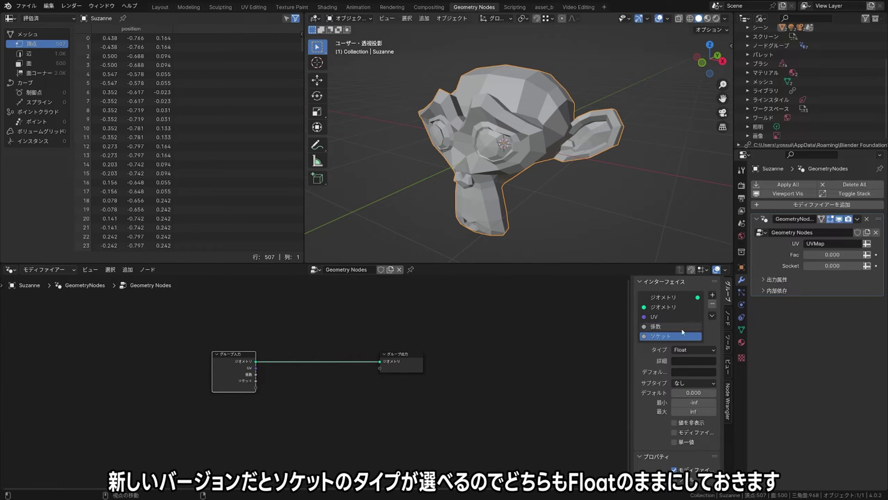
{"action": "double_click", "coordinate": [671, 336]}
{"action": "type", "text": "Scale"}
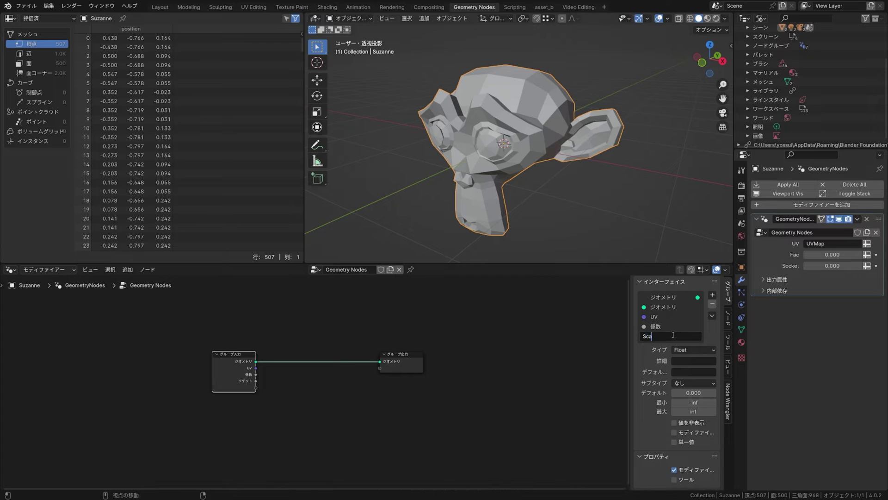
{"action": "key", "text": "Return"}
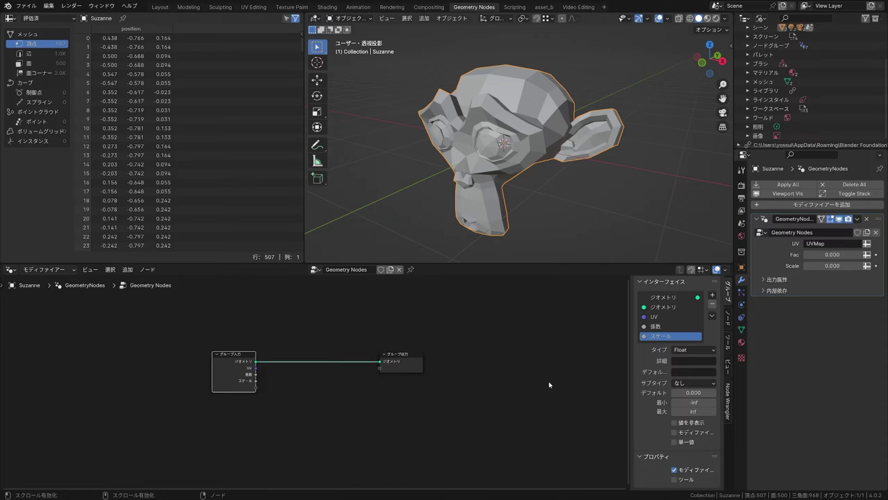
{"action": "left_click", "coordinate": [543, 393]}
Insert a Split Edges node between Group Input and Group Output, lining the three nodes up.
{"action": "left_click_drag", "start_coordinate": [238, 356], "coordinate": [197, 354]}
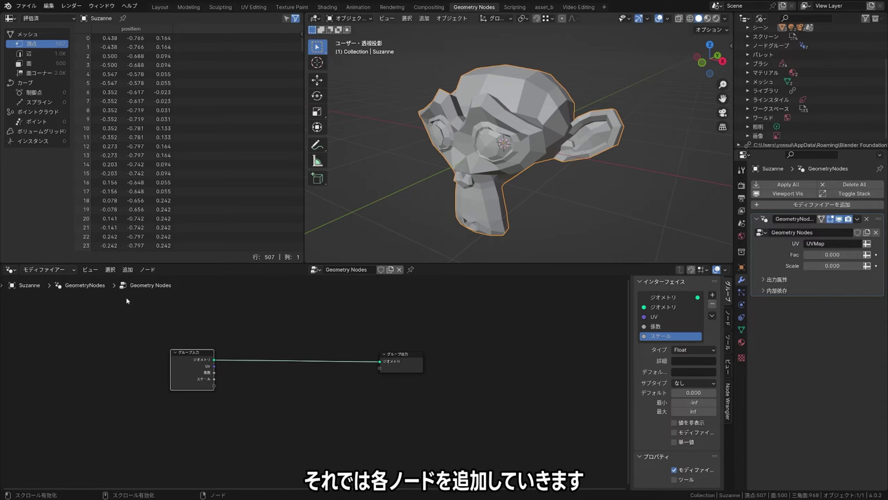
{"action": "left_click", "coordinate": [127, 269]}
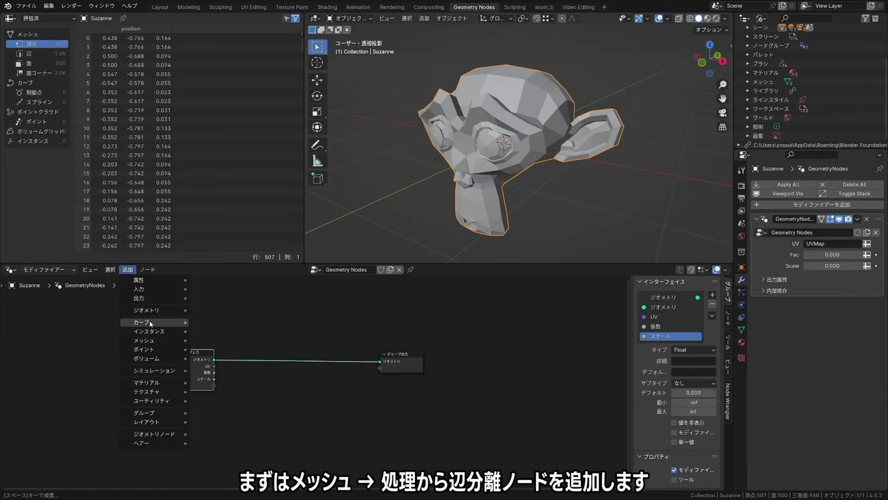
{"action": "mouse_move", "coordinate": [221, 370]}
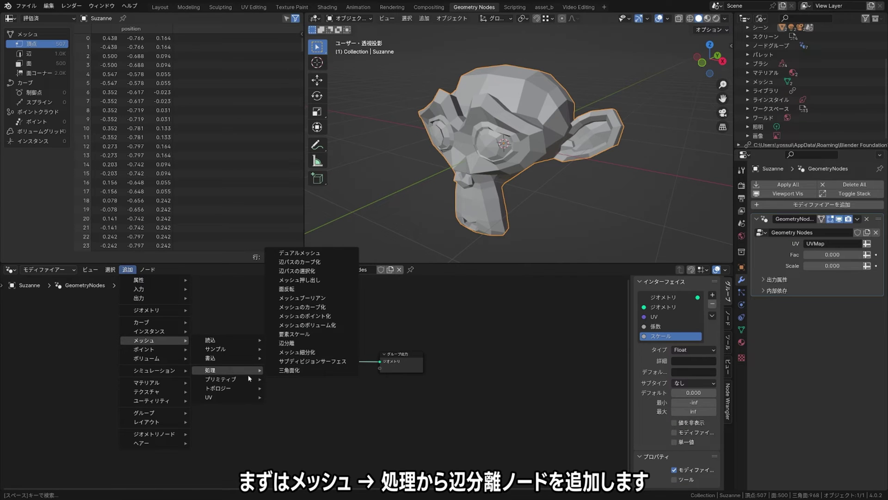
{"action": "left_click", "coordinate": [286, 343]}
{"action": "left_click_drag", "start_coordinate": [270, 354], "coordinate": [265, 354]}
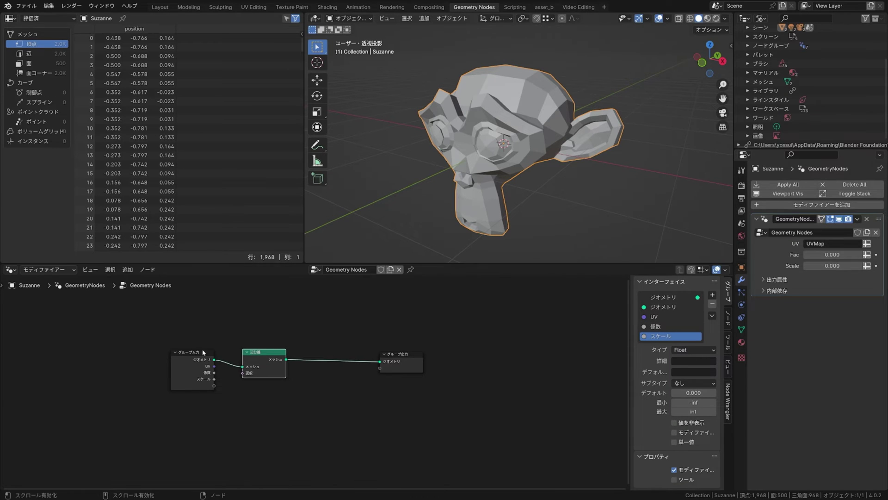
{"action": "left_click_drag", "start_coordinate": [190, 356], "coordinate": [179, 356]}
{"action": "left_click", "coordinate": [260, 356]}
{"action": "left_click_drag", "start_coordinate": [391, 359], "coordinate": [391, 358]}
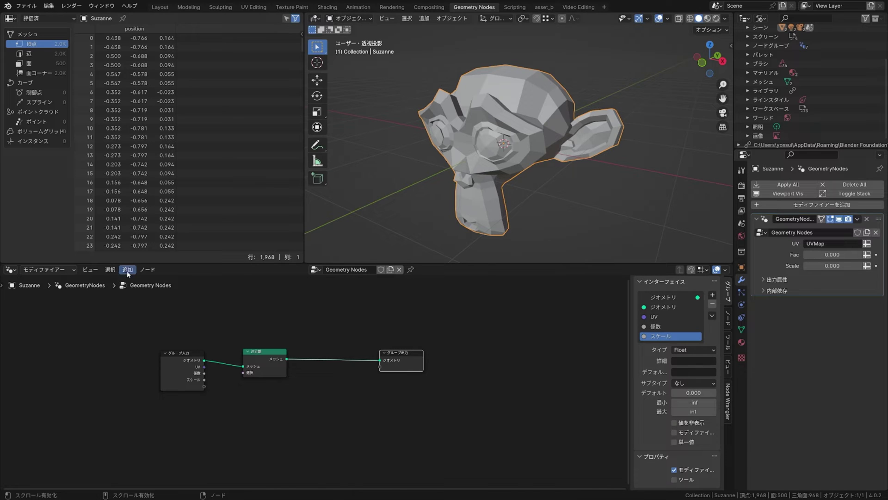
Place two Vector Math nodes below Split Edges, setting the left one to Subtract.
{"action": "left_click", "coordinate": [127, 269]}
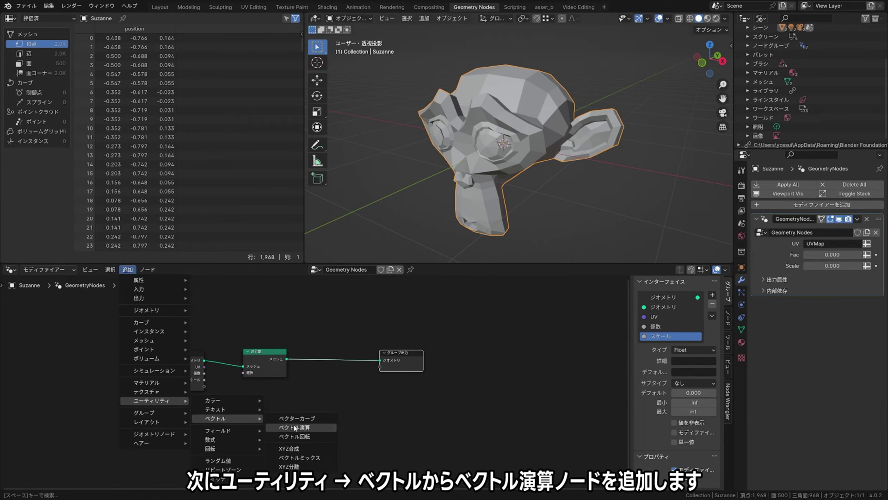
{"action": "left_click", "coordinate": [294, 427]}
{"action": "left_click", "coordinate": [245, 394]}
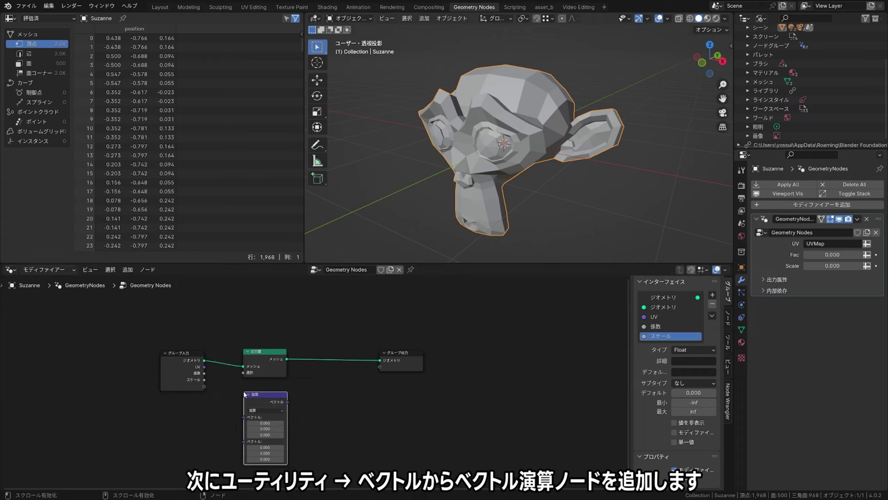
{"action": "left_click", "coordinate": [264, 395]}
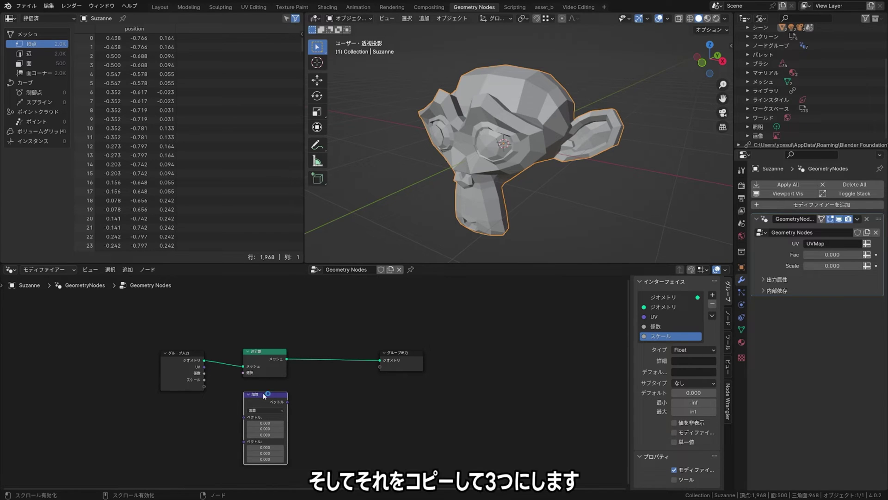
{"action": "key", "text": "shift+d"}
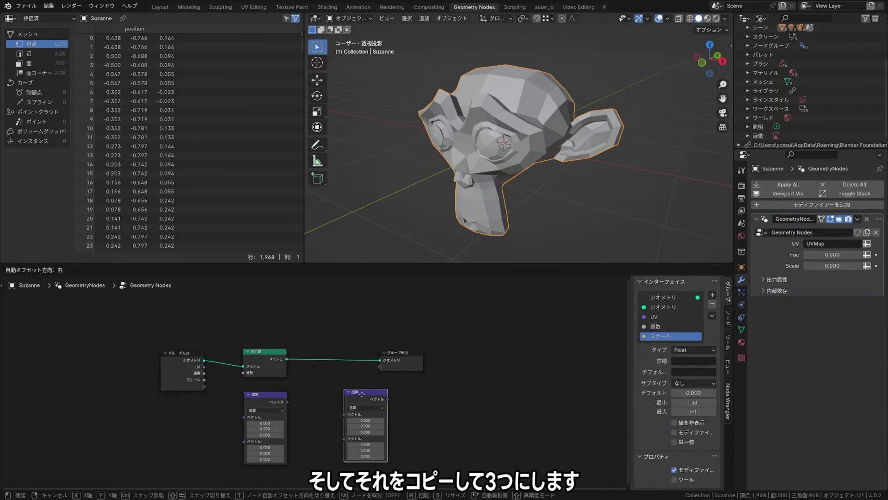
{"action": "left_click", "coordinate": [367, 391]}
{"action": "left_click", "coordinate": [265, 410]}
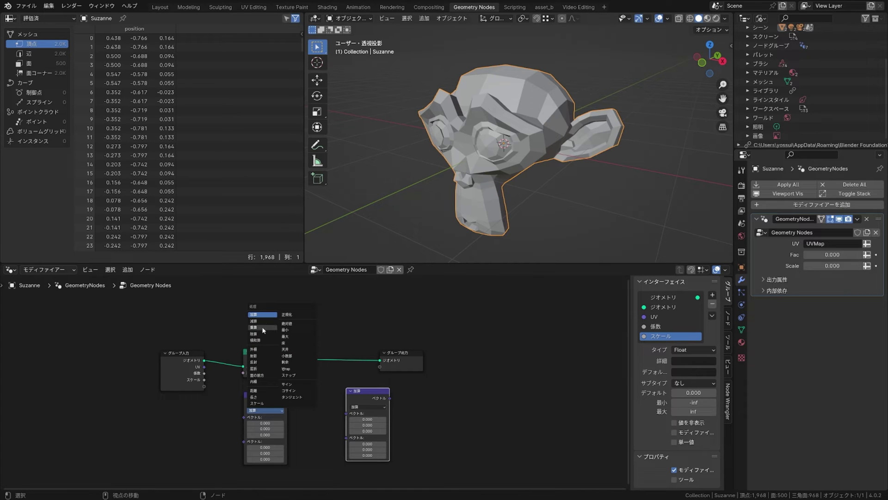
{"action": "left_click", "coordinate": [262, 321]}
Insert a third Vector Math node between them set to Multiply, and tidy the layout.
{"action": "left_click", "coordinate": [262, 394]}
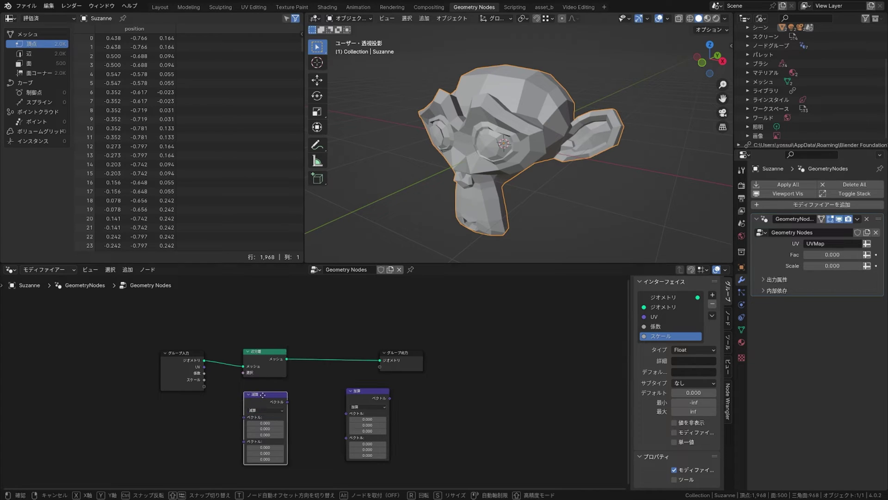
{"action": "key", "text": "shift+d"}
{"action": "left_click", "coordinate": [314, 392]}
{"action": "left_click", "coordinate": [269, 409]}
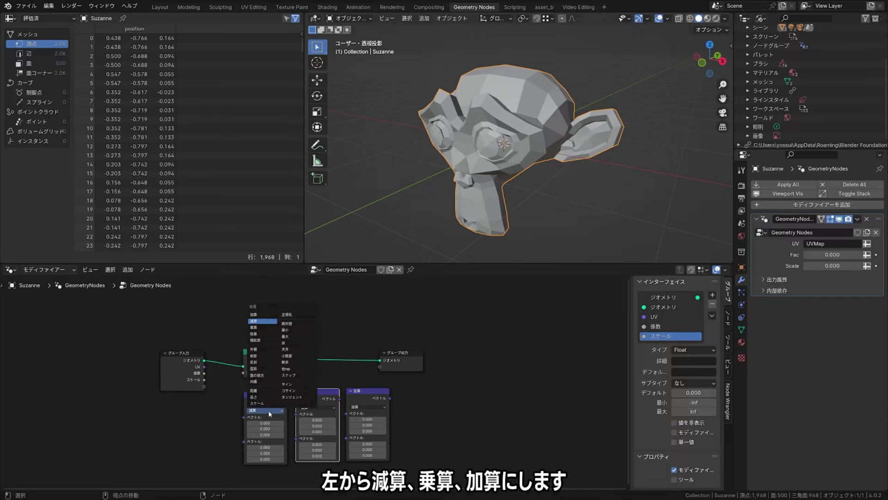
{"action": "left_click", "coordinate": [320, 407]}
{"action": "left_click", "coordinate": [315, 324]}
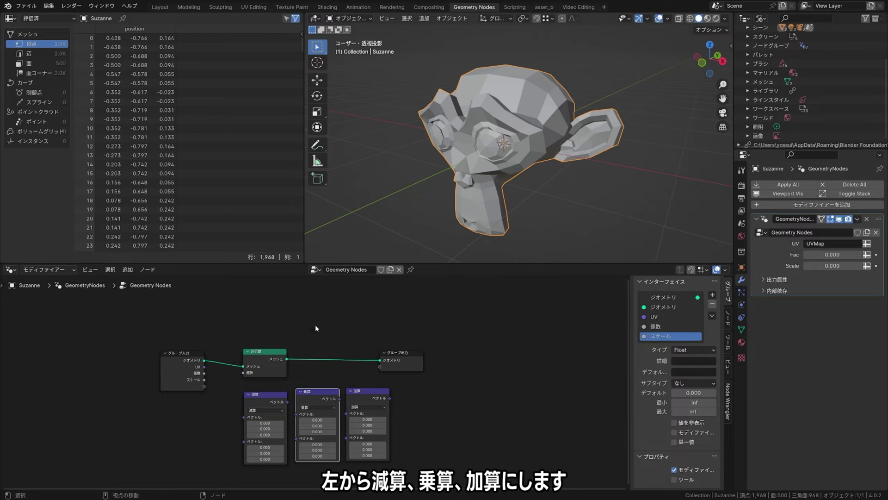
{"action": "scroll", "coordinate": [443, 380], "scroll_direction": "up", "scroll_amount": 1}
{"action": "scroll", "coordinate": [394, 362], "scroll_direction": "up", "scroll_amount": 1}
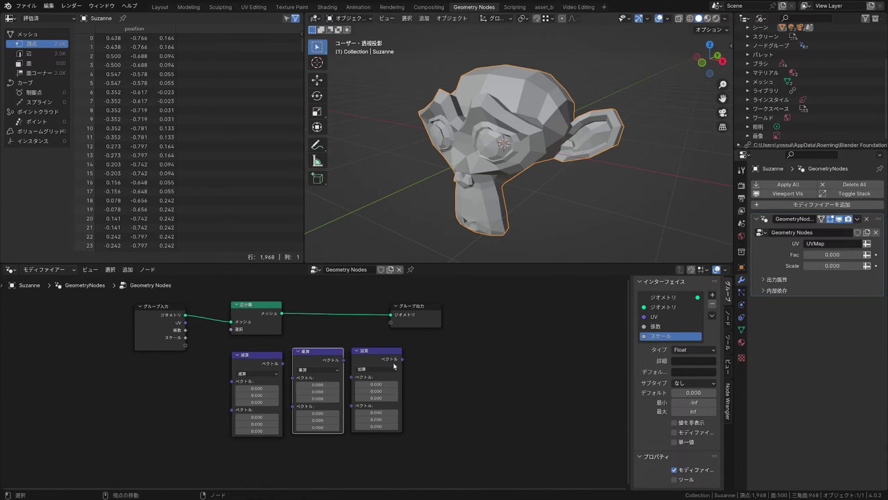
{"action": "left_click_drag", "start_coordinate": [267, 356], "coordinate": [266, 353]}
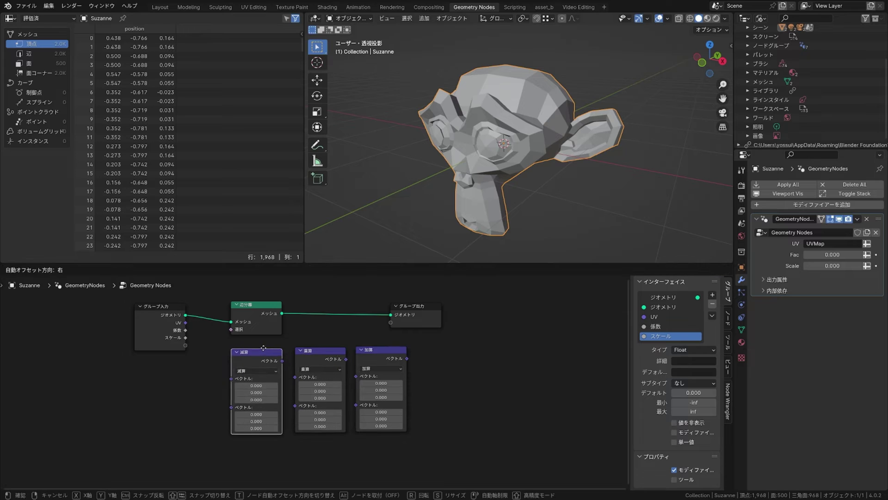
{"action": "left_click", "coordinate": [308, 354]}
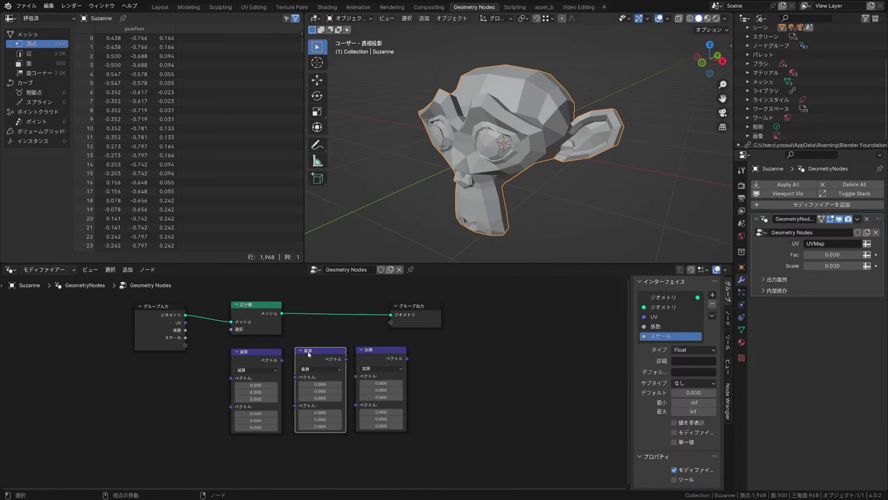
{"action": "left_click", "coordinate": [374, 356]}
Feed UV and a new Position node into the Subtract node's two vectors.
{"action": "left_click", "coordinate": [425, 357]}
{"action": "left_click_drag", "start_coordinate": [185, 322], "coordinate": [231, 378]}
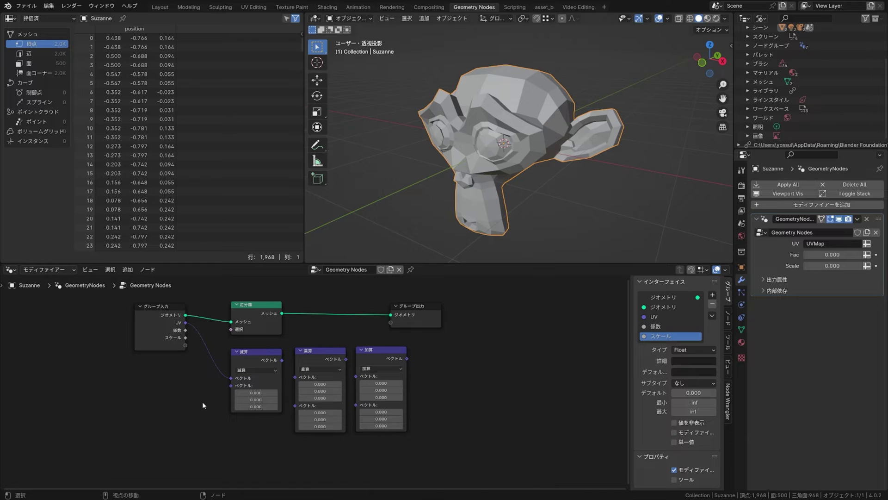
{"action": "left_click", "coordinate": [128, 270]}
{"action": "mouse_move", "coordinate": [153, 309]}
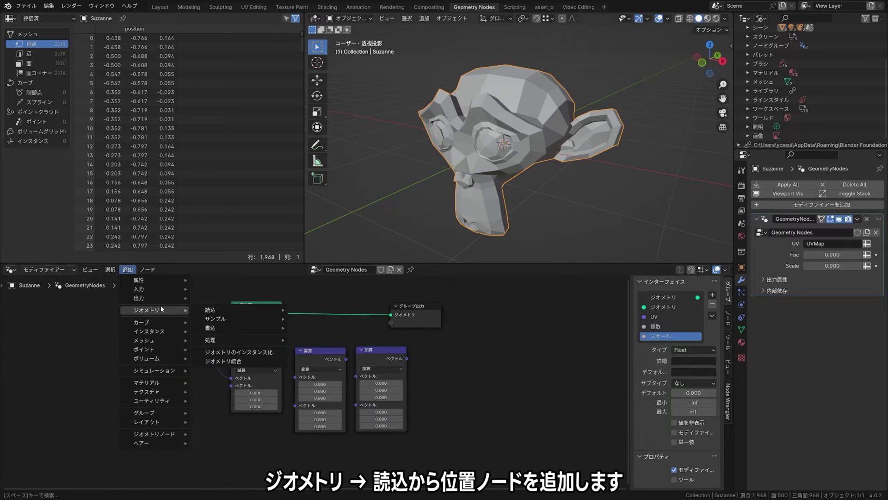
{"action": "mouse_move", "coordinate": [236, 309]}
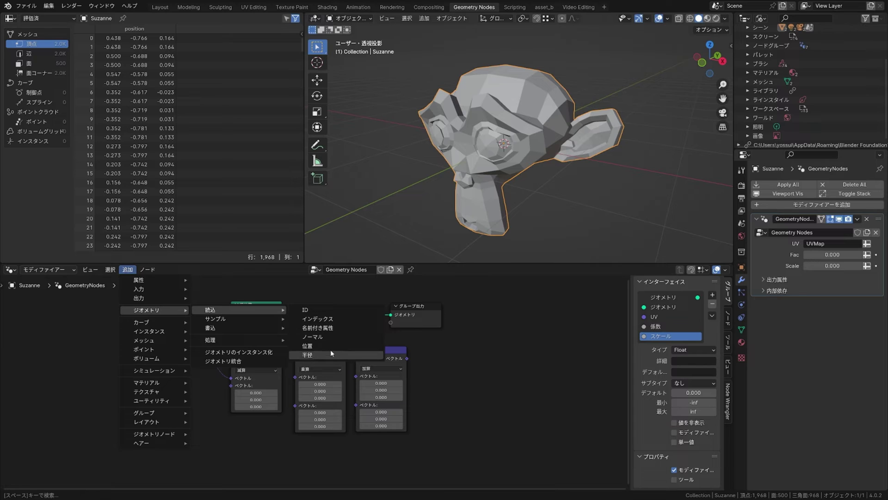
{"action": "left_click", "coordinate": [334, 345]}
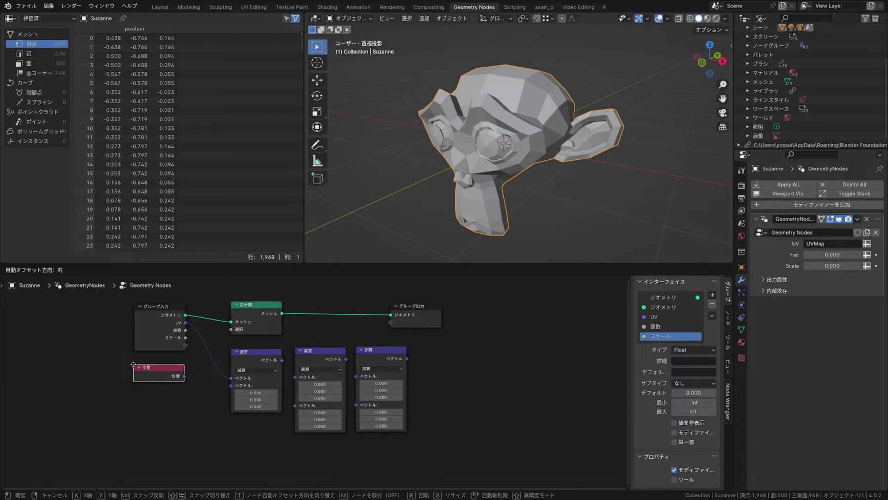
{"action": "left_click", "coordinate": [133, 364]}
{"action": "left_click_drag", "start_coordinate": [184, 376], "coordinate": [231, 385]}
{"action": "left_click", "coordinate": [209, 416]}
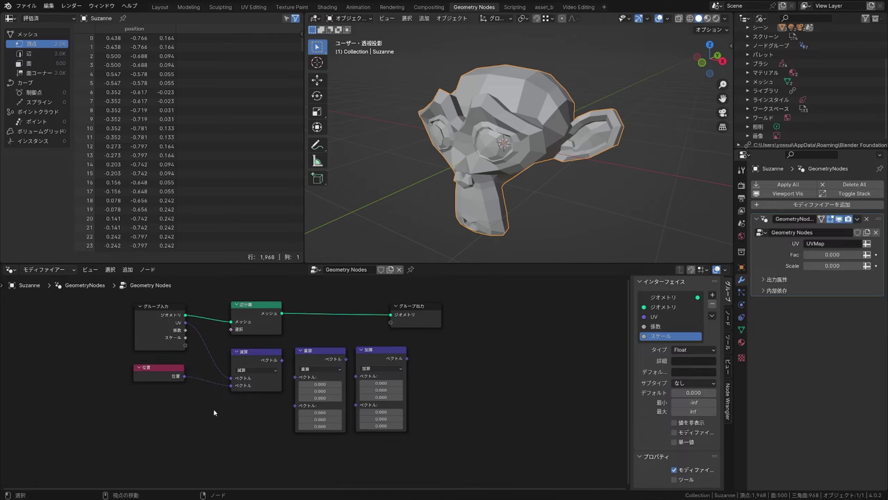
Wire Subtract and Fac into Multiply, Multiply and Position into Add, and move Group Output right.
{"action": "left_click_drag", "start_coordinate": [282, 360], "coordinate": [295, 377]}
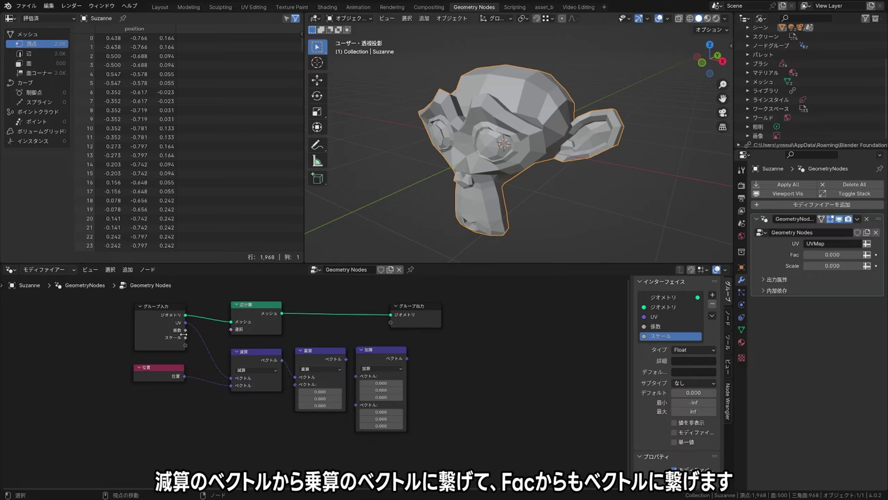
{"action": "left_click_drag", "start_coordinate": [186, 330], "coordinate": [294, 384]}
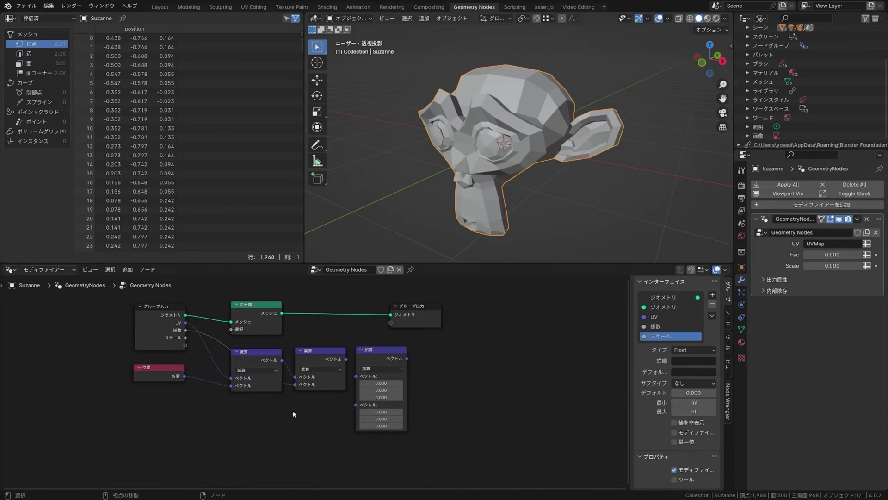
{"action": "left_click_drag", "start_coordinate": [346, 359], "coordinate": [356, 377]}
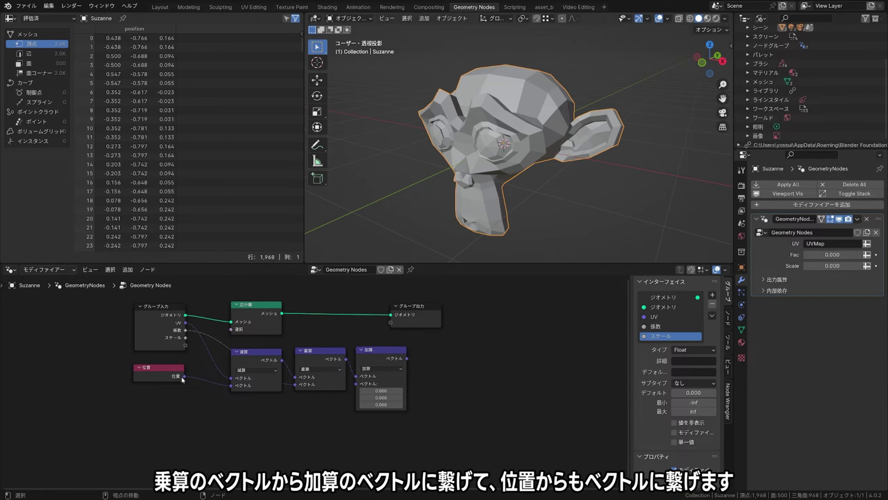
{"action": "left_click_drag", "start_coordinate": [184, 376], "coordinate": [356, 384]}
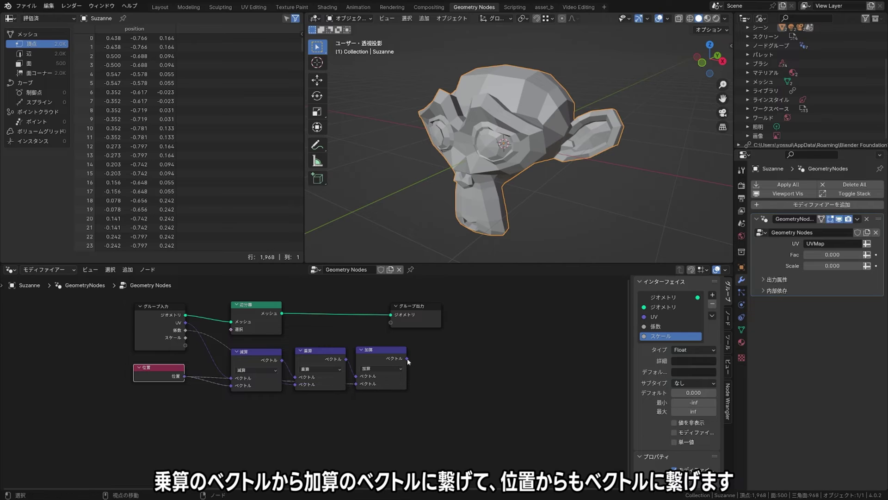
{"action": "left_click_drag", "start_coordinate": [414, 305], "coordinate": [488, 305]}
Drop a Set Position node before Group Output, driven by the Add node's Vector result.
{"action": "left_click", "coordinate": [128, 269]}
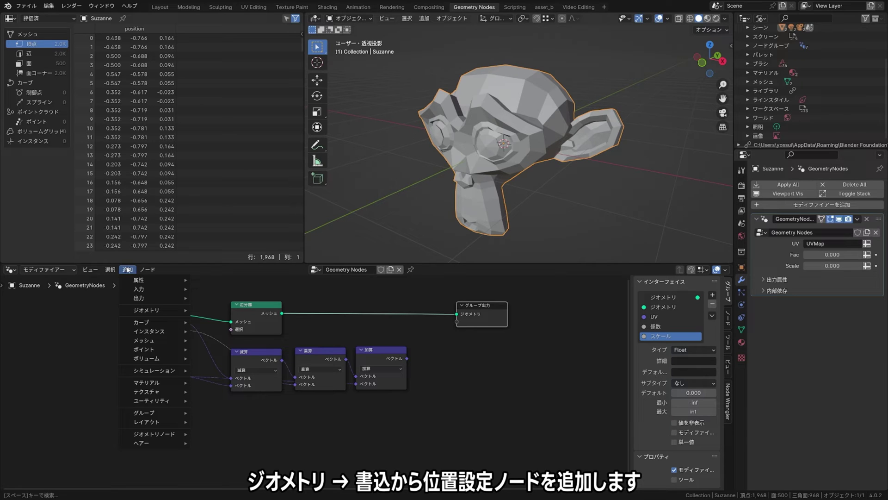
{"action": "mouse_move", "coordinate": [210, 327]}
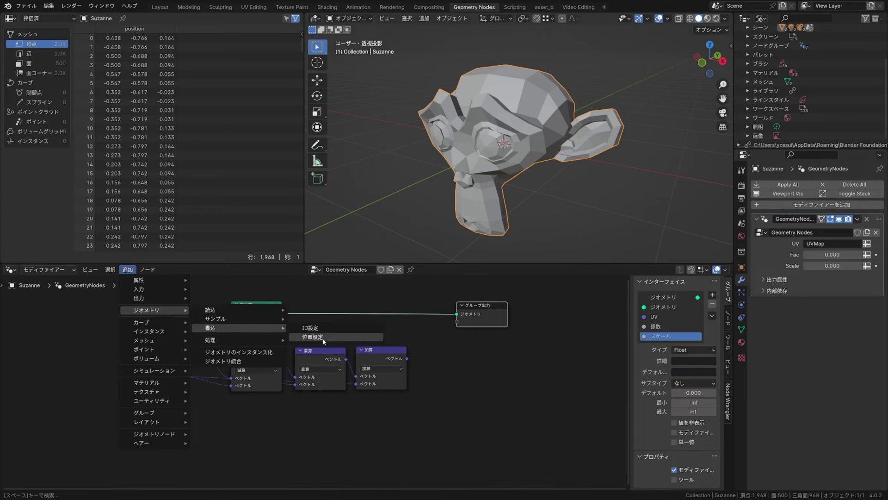
{"action": "left_click", "coordinate": [323, 338]}
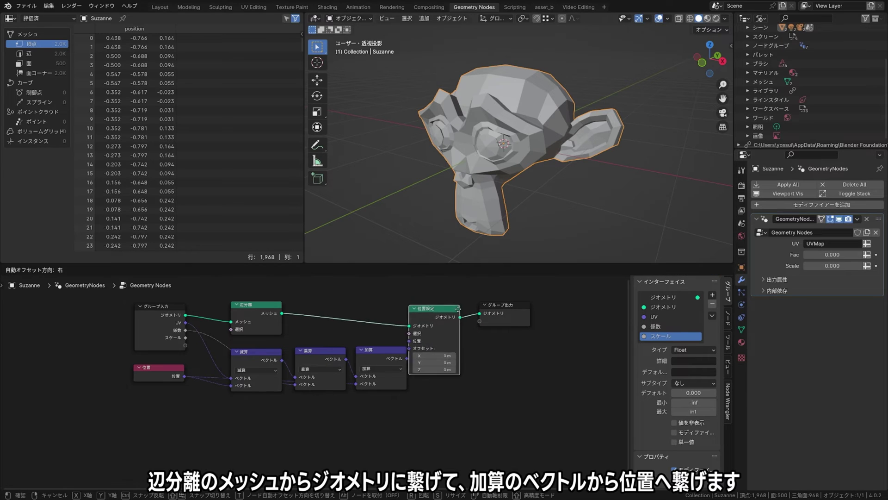
{"action": "left_click", "coordinate": [470, 305]}
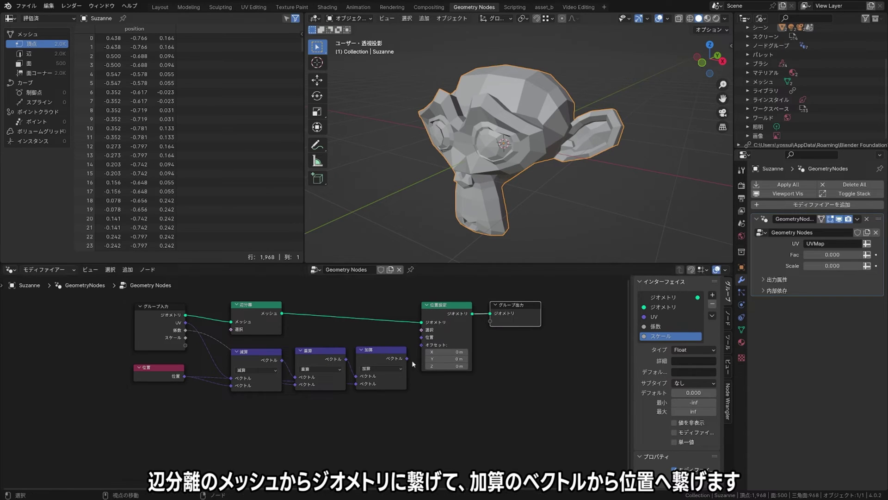
{"action": "left_click_drag", "start_coordinate": [407, 359], "coordinate": [421, 338]}
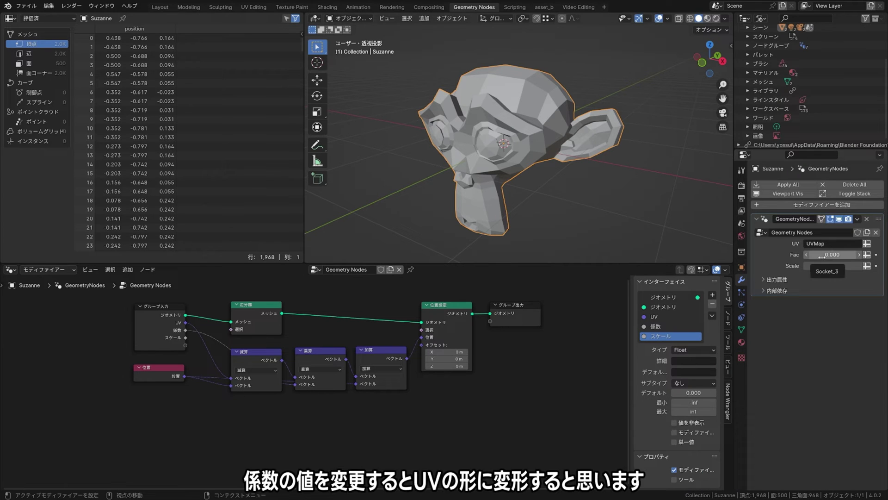
Test Fac flattening Suzanne into UV pieces, limit Fac to 0–1, and reset it to 0.
{"action": "mouse_move", "coordinate": [822, 256]}
{"action": "left_mouse_down"}
{"action": "mouse_move", "coordinate": [847, 256]}
{"action": "mouse_move", "coordinate": [820, 257]}
{"action": "left_mouse_up"}
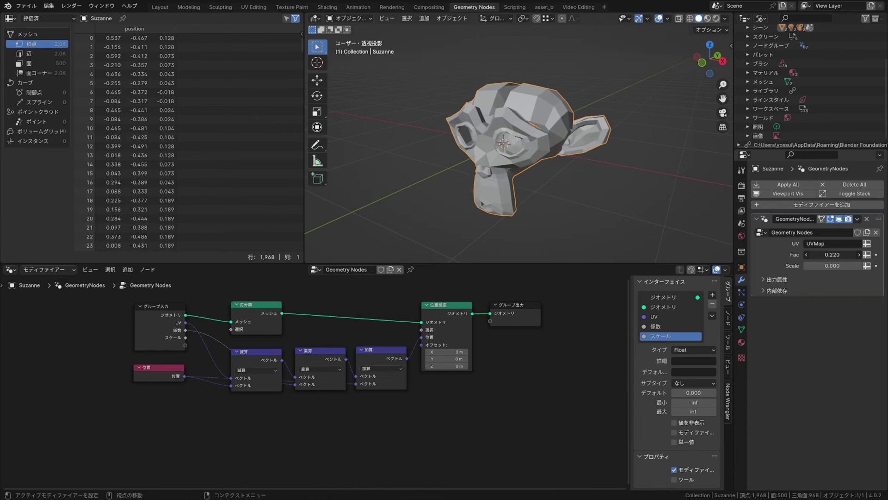
{"action": "left_click", "coordinate": [667, 327]}
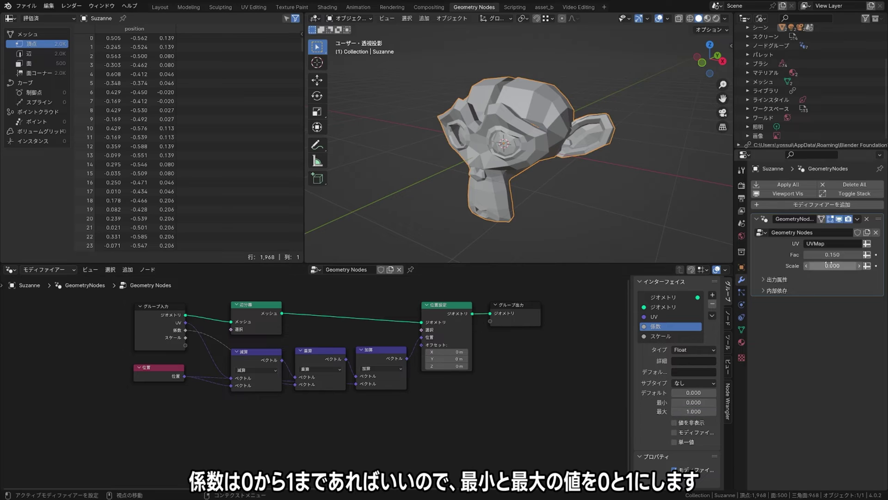
{"action": "mouse_move", "coordinate": [833, 254]}
{"action": "left_mouse_down"}
{"action": "mouse_move", "coordinate": [815, 254]}
{"action": "mouse_move", "coordinate": [852, 255]}
{"action": "mouse_move", "coordinate": [822, 254]}
{"action": "left_mouse_up"}
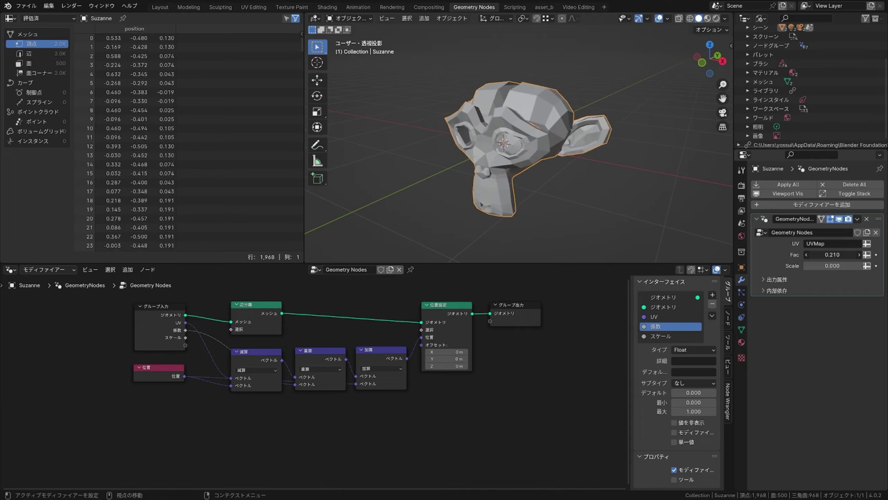
Turn on the Wireframe viewport overlay and drag Fac to preview the flattening.
{"action": "left_click", "coordinate": [669, 19]}
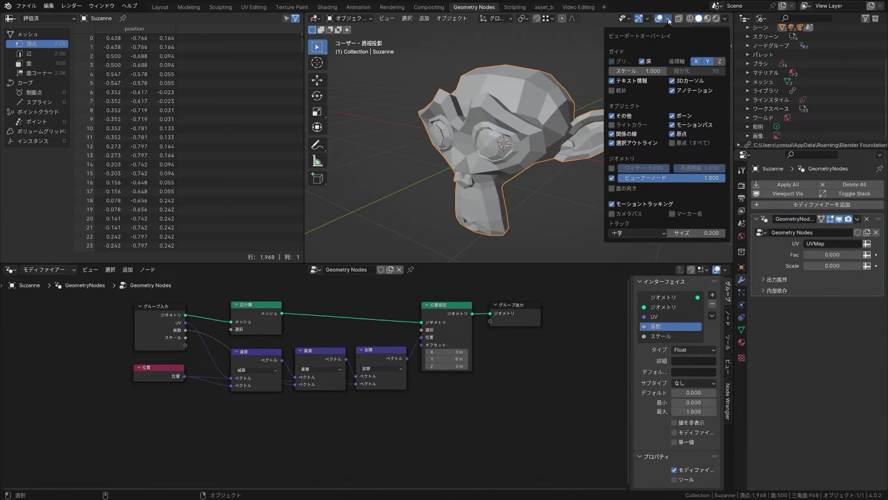
{"action": "left_click", "coordinate": [611, 169]}
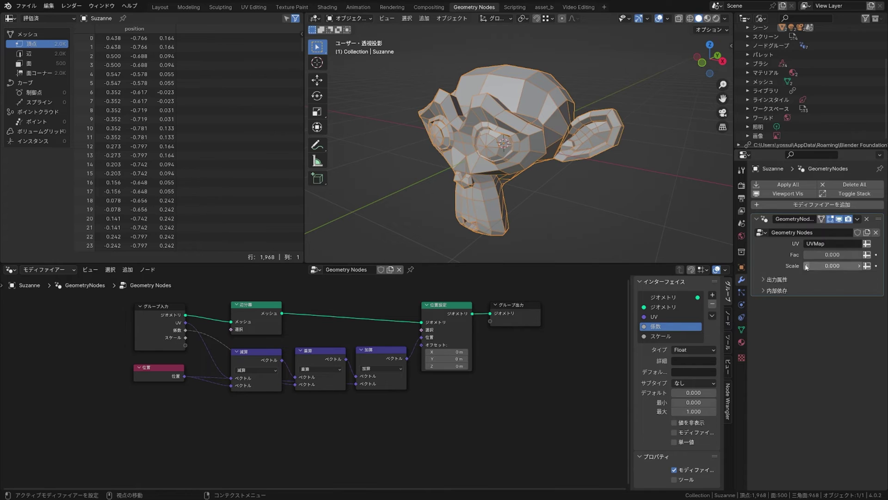
{"action": "mouse_move", "coordinate": [819, 254]}
{"action": "left_mouse_down"}
{"action": "mouse_move", "coordinate": [855, 255]}
{"action": "mouse_move", "coordinate": [807, 254]}
{"action": "left_mouse_up"}
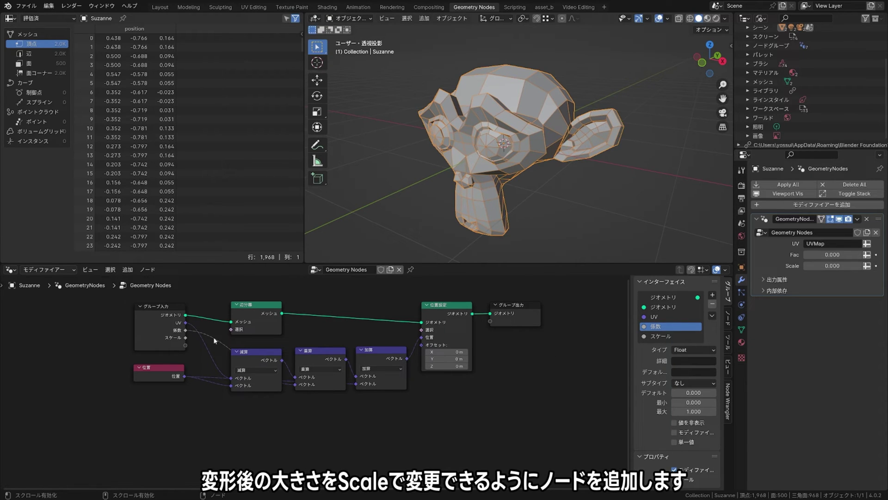
Shift Group Input and Position left and duplicate Subtract as a Scale vector node.
{"action": "left_click_drag", "start_coordinate": [212, 337], "coordinate": [162, 370]}
{"action": "key", "text": "g"}
{"action": "left_click", "coordinate": [106, 370]}
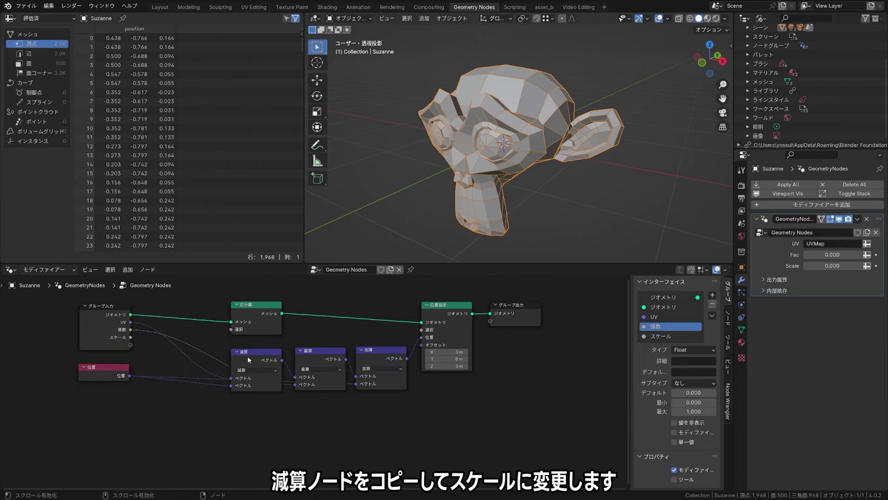
{"action": "key", "text": "shift+d"}
{"action": "left_click", "coordinate": [183, 406]}
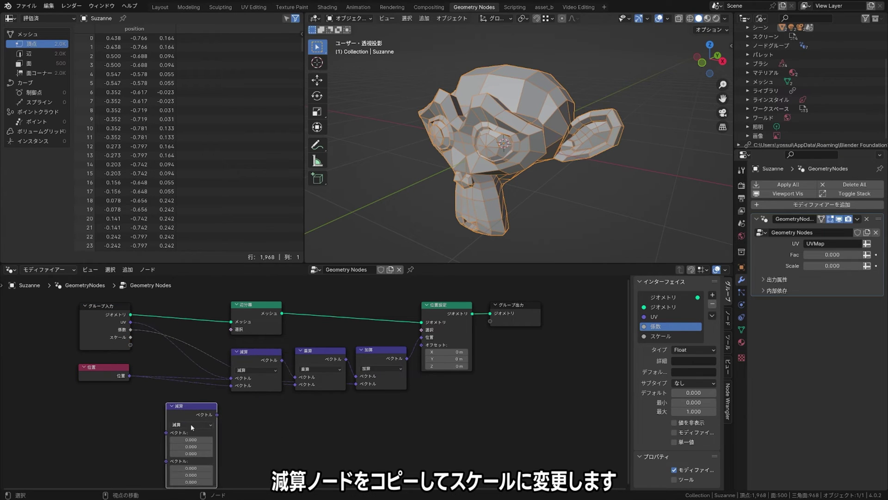
{"action": "left_click", "coordinate": [191, 424]}
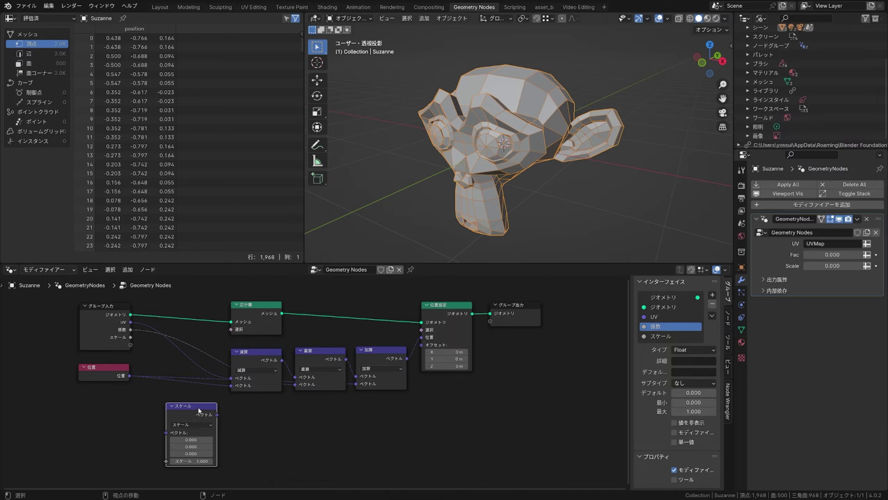
Feed UV and the Scale input into the Scale node, output into Subtract, and preview.
{"action": "mouse_move", "coordinate": [131, 322]}
{"action": "left_mouse_down"}
{"action": "mouse_move", "coordinate": [155, 420]}
{"action": "mouse_move", "coordinate": [167, 425]}
{"action": "left_mouse_up"}
{"action": "left_click_drag", "start_coordinate": [131, 337], "coordinate": [167, 433]}
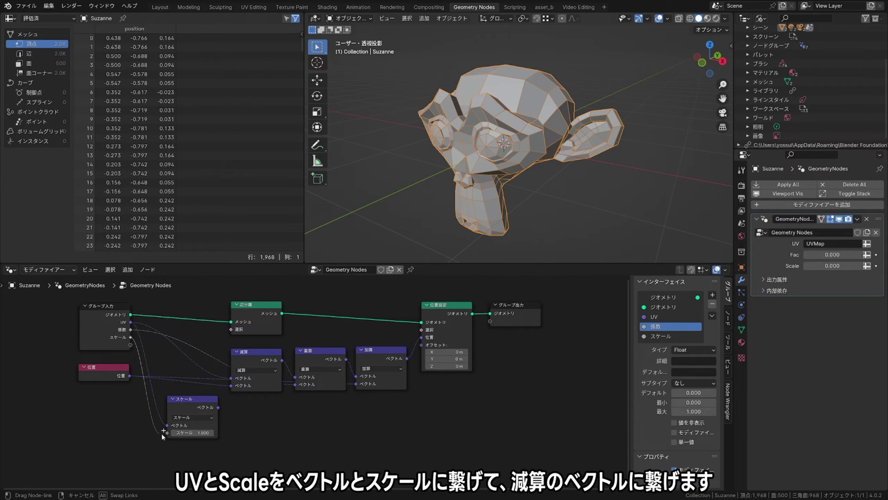
{"action": "mouse_move", "coordinate": [218, 407]}
{"action": "left_mouse_down"}
{"action": "mouse_move", "coordinate": [232, 378]}
{"action": "mouse_move", "coordinate": [198, 350]}
{"action": "left_mouse_up"}
{"action": "mouse_move", "coordinate": [819, 254]}
{"action": "left_mouse_down"}
{"action": "mouse_move", "coordinate": [856, 254]}
{"action": "mouse_move", "coordinate": [833, 266]}
{"action": "mouse_move", "coordinate": [861, 265]}
{"action": "mouse_move", "coordinate": [813, 264]}
{"action": "mouse_move", "coordinate": [814, 254]}
{"action": "mouse_move", "coordinate": [805, 254]}
{"action": "mouse_move", "coordinate": [860, 266]}
{"action": "left_mouse_up"}
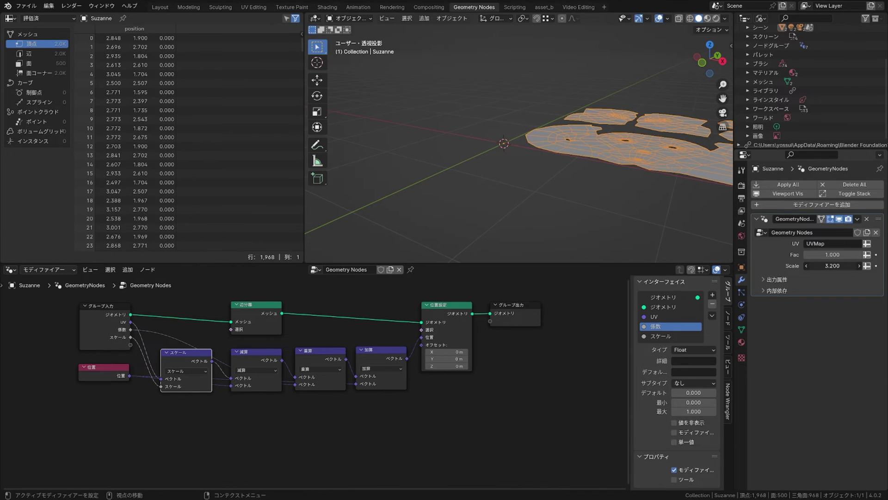
Widen the 3D viewport and nudge Scale to about 3.34 while viewing the flat layout.
{"action": "mouse_move", "coordinate": [582, 218]}
{"action": "middle_mouse_down"}
{"action": "mouse_move", "coordinate": [600, 193]}
{"action": "mouse_move", "coordinate": [481, 194]}
{"action": "middle_mouse_up"}
{"action": "left_click_drag", "start_coordinate": [832, 265], "coordinate": [846, 266]}
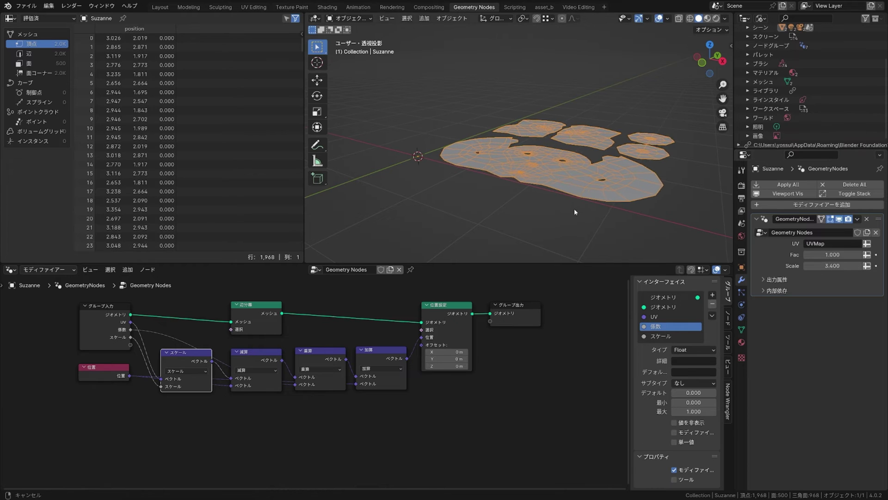
{"action": "left_click_drag", "start_coordinate": [304, 215], "coordinate": [198, 212]}
{"action": "mouse_move", "coordinate": [296, 206]}
{"action": "middle_mouse_down"}
{"action": "mouse_move", "coordinate": [427, 193]}
{"action": "mouse_move", "coordinate": [424, 204]}
{"action": "mouse_move", "coordinate": [464, 192]}
{"action": "middle_mouse_up"}
{"action": "mouse_move", "coordinate": [839, 266]}
{"action": "left_mouse_down"}
{"action": "mouse_move", "coordinate": [796, 254]}
{"action": "mouse_move", "coordinate": [859, 265]}
{"action": "left_mouse_up"}
Set Scale to 5.000 and Fac to 1.000 for a fully flattened layout.
{"action": "left_click", "coordinate": [822, 265]}
{"action": "type", "text": "5"}
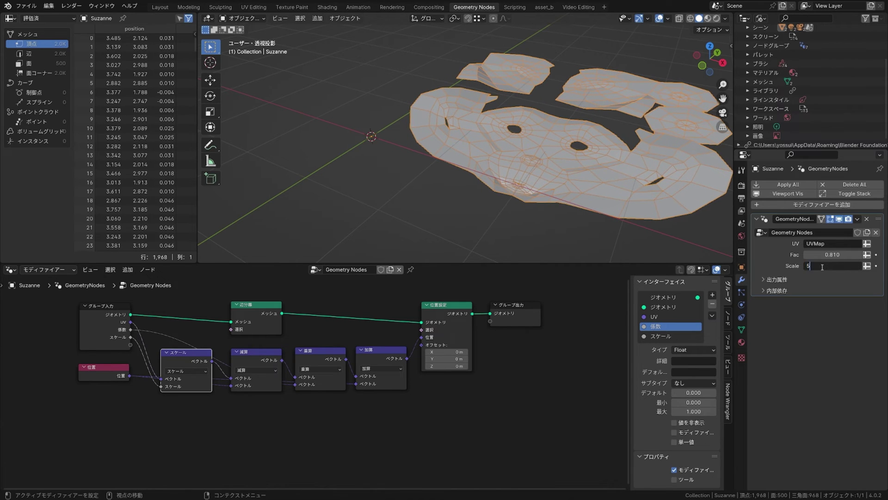
{"action": "key", "text": "Return"}
{"action": "mouse_move", "coordinate": [828, 254]}
{"action": "left_mouse_down"}
{"action": "mouse_move", "coordinate": [861, 255]}
{"action": "mouse_move", "coordinate": [796, 254]}
{"action": "mouse_move", "coordinate": [860, 254]}
{"action": "mouse_move", "coordinate": [796, 254]}
{"action": "mouse_move", "coordinate": [838, 255]}
{"action": "left_mouse_up"}
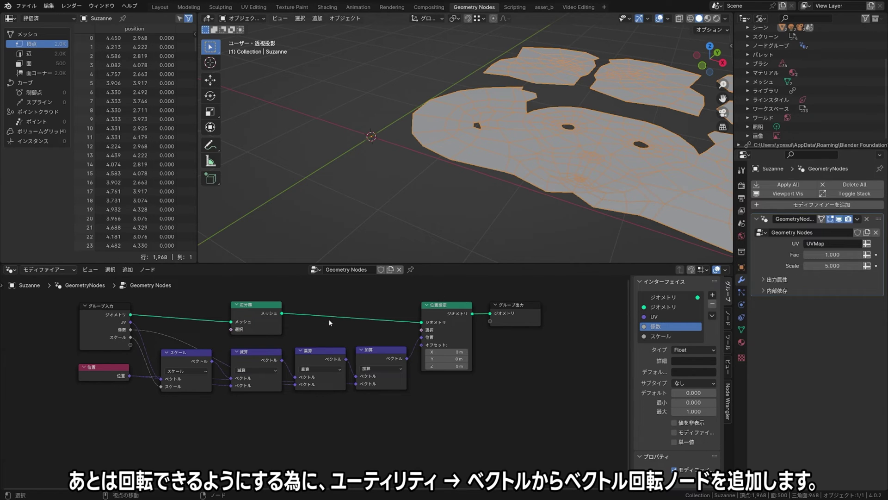
{"action": "left_click", "coordinate": [134, 271]}
{"action": "mouse_move", "coordinate": [153, 401]}
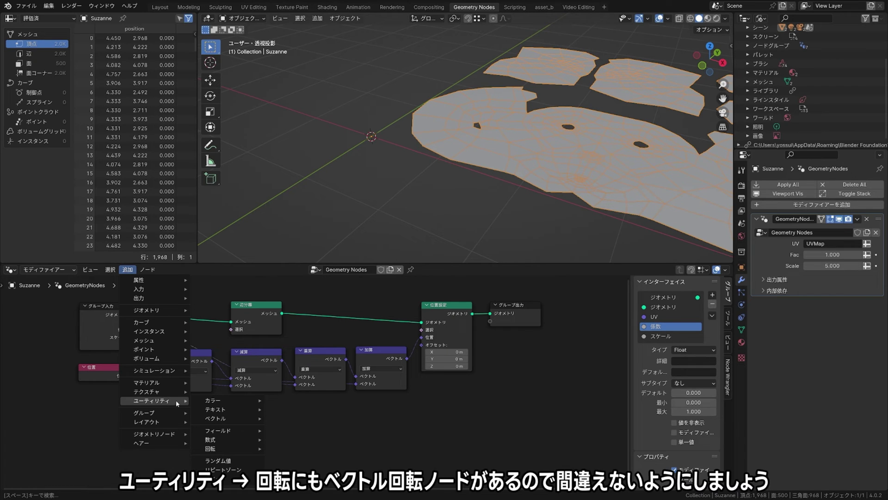
{"action": "mouse_move", "coordinate": [215, 418]}
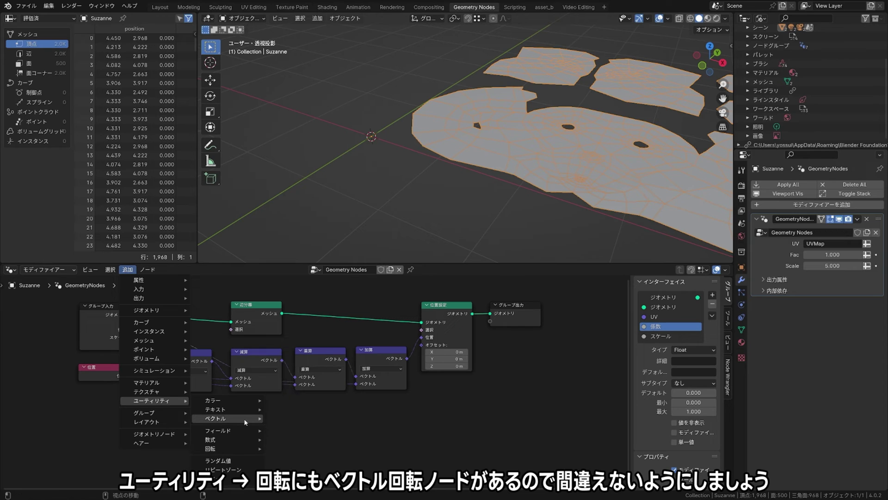
{"action": "mouse_move", "coordinate": [295, 437]}
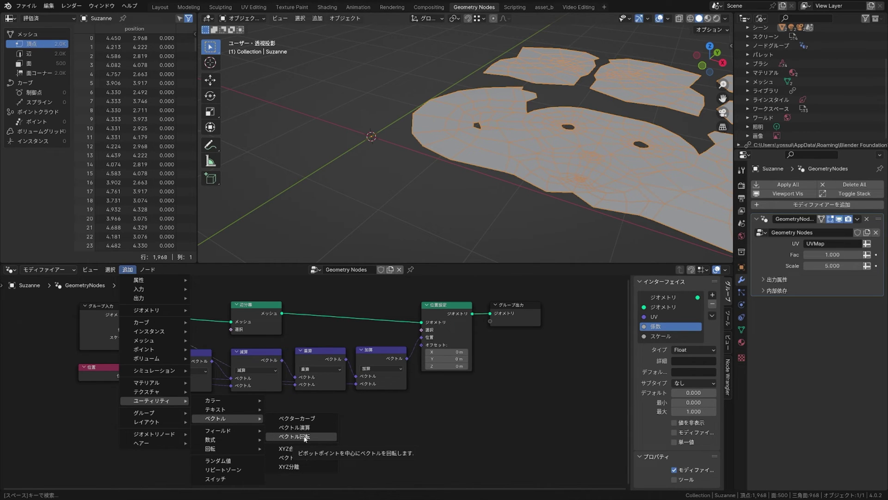
Add a Vector Rotate node between Add and Set Position, rearranging Set Position and Group Output.
{"action": "left_click", "coordinate": [305, 436]}
{"action": "left_click", "coordinate": [445, 386]}
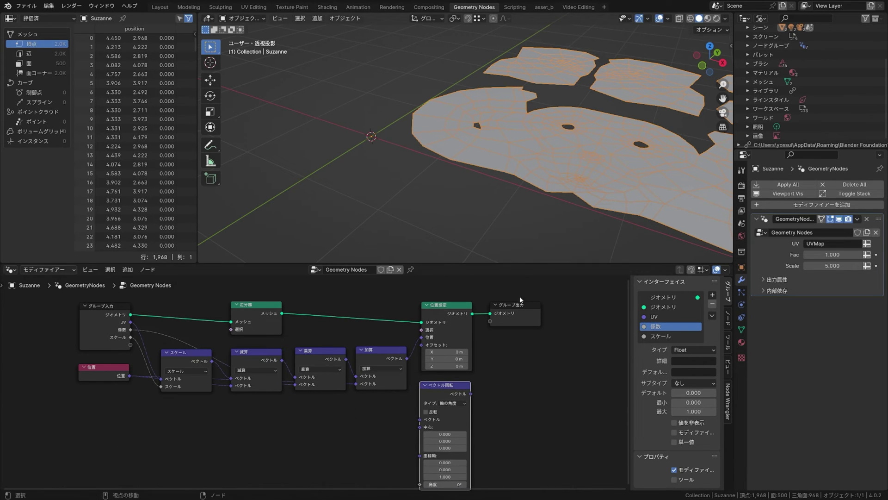
{"action": "mouse_move", "coordinate": [520, 296]}
{"action": "left_mouse_down"}
{"action": "mouse_move", "coordinate": [458, 317]}
{"action": "mouse_move", "coordinate": [523, 310]}
{"action": "left_mouse_up"}
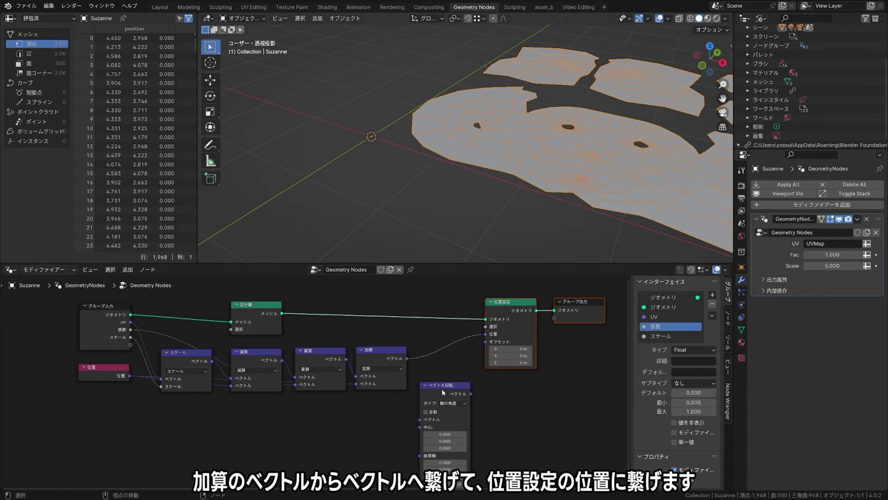
{"action": "left_click_drag", "start_coordinate": [442, 392], "coordinate": [448, 342]}
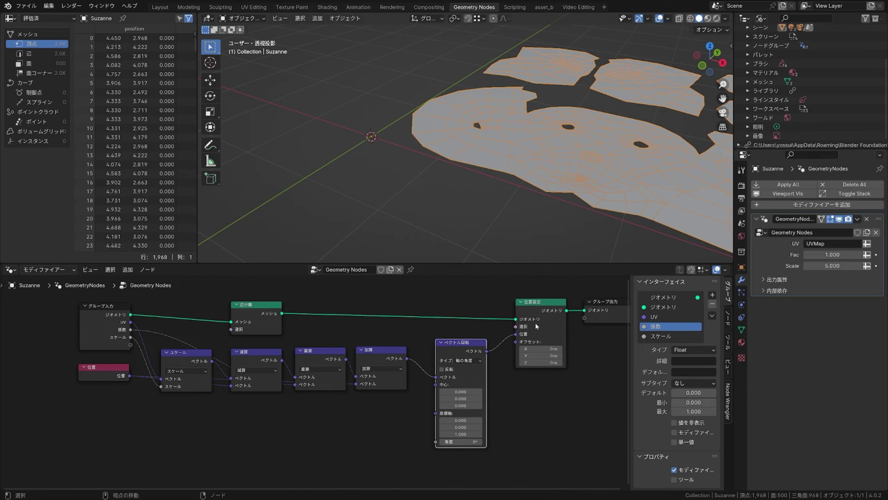
{"action": "key", "text": "g"}
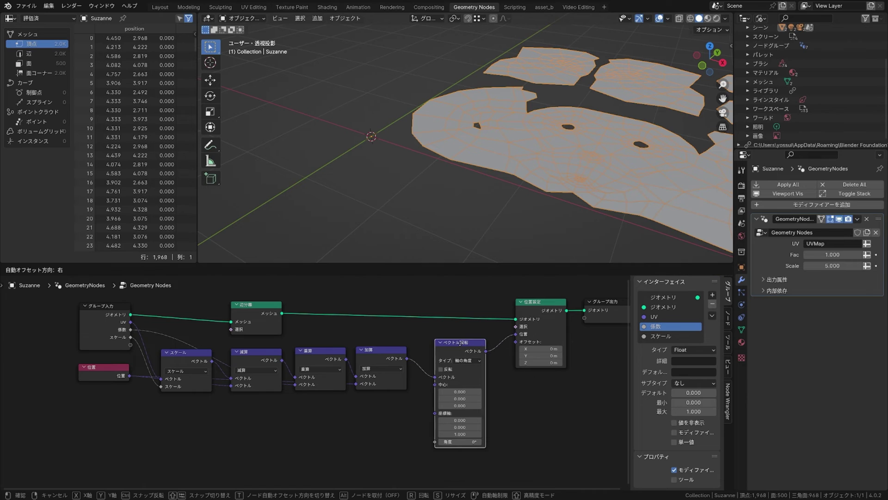
{"action": "left_click", "coordinate": [518, 333]}
{"action": "left_click_drag", "start_coordinate": [538, 307], "coordinate": [511, 309]}
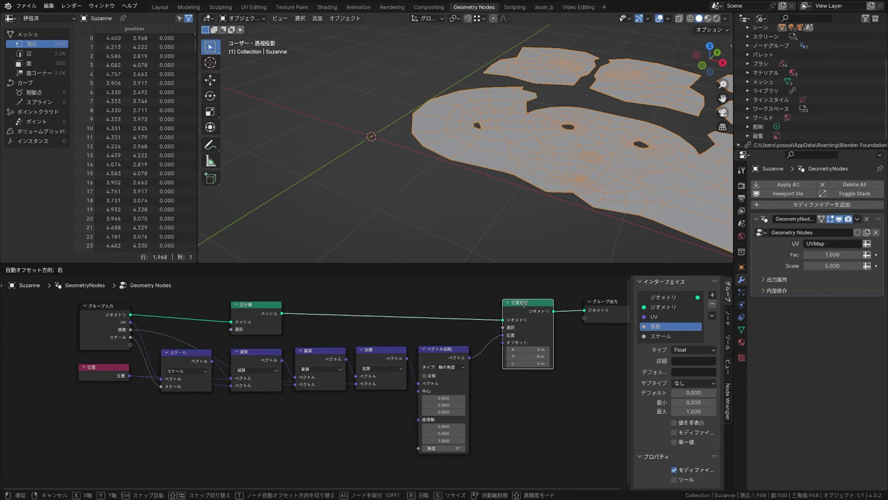
{"action": "left_click_drag", "start_coordinate": [604, 302], "coordinate": [575, 302]}
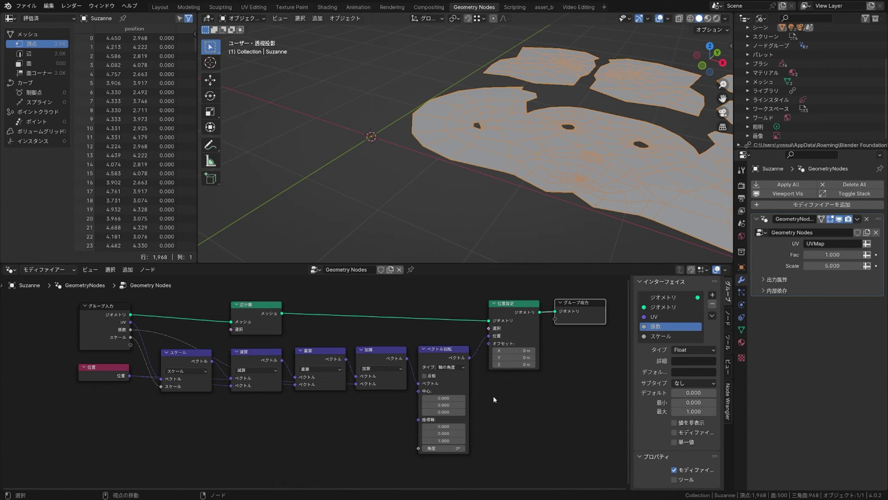
{"action": "left_click_drag", "start_coordinate": [443, 448], "coordinate": [451, 447]}
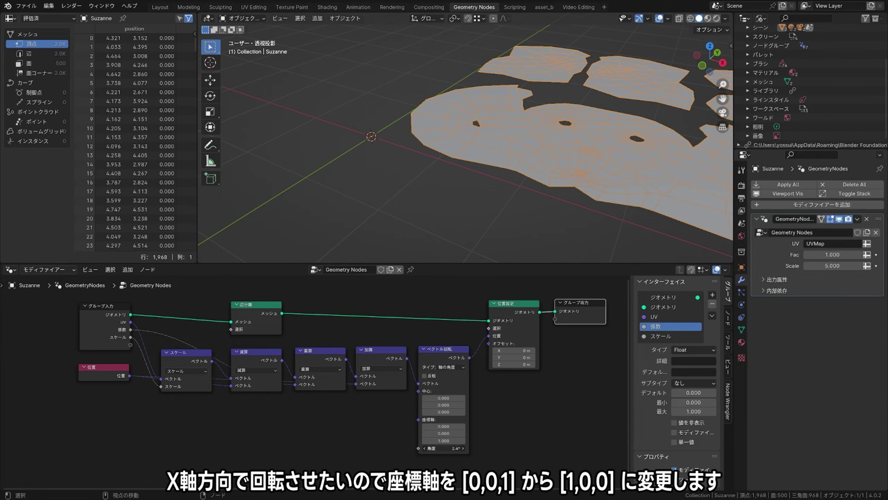
Set the Vector Rotate angle to 90°, standing the flat UV pieces upright.
{"action": "type", "text": "0"}
{"action": "key", "text": "Return"}
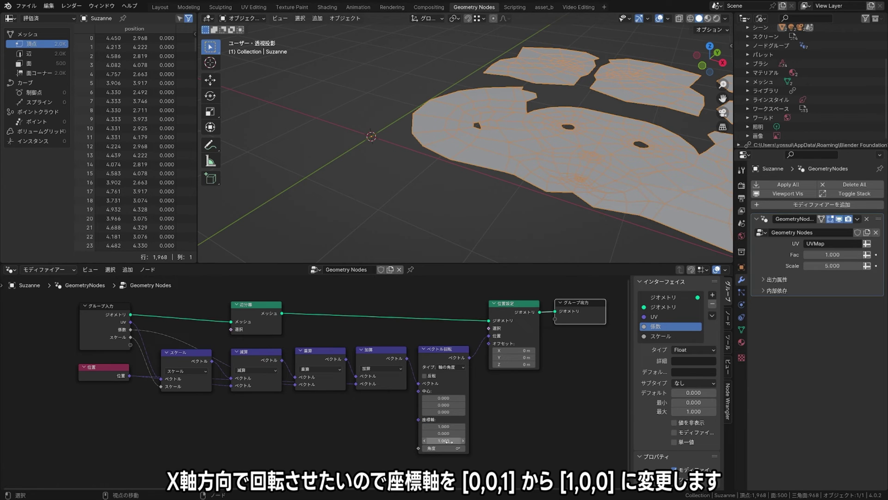
{"action": "left_click_drag", "start_coordinate": [459, 449], "coordinate": [442, 449]}
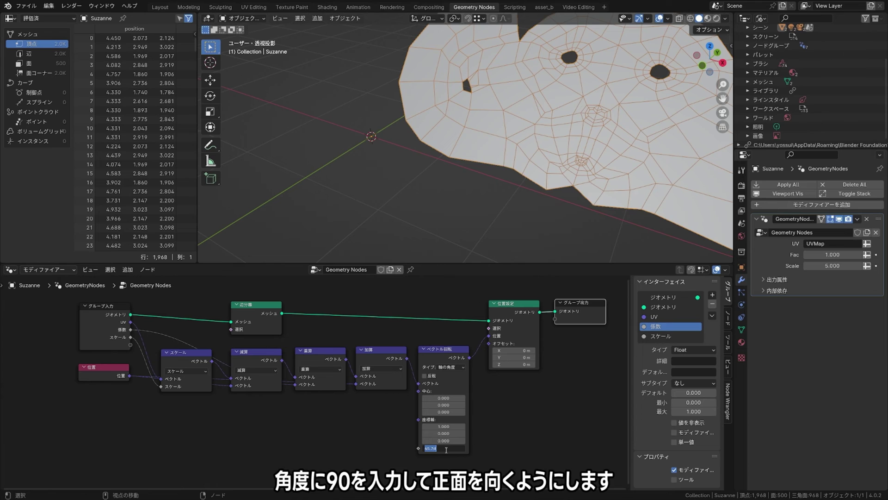
{"action": "type", "text": "90"}
{"action": "key", "text": "Return"}
Zoom out, orbit to a front view, and drag Fac to 0 to refold the head.
{"action": "scroll", "coordinate": [498, 162], "scroll_direction": "down", "scroll_amount": 2}
{"action": "scroll", "coordinate": [482, 163], "scroll_direction": "down", "scroll_amount": 2}
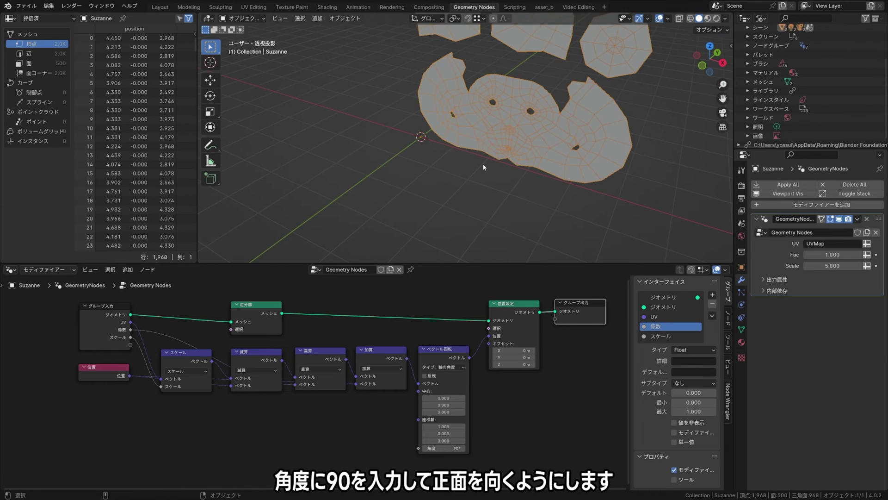
{"action": "scroll", "coordinate": [482, 163], "scroll_direction": "down", "scroll_amount": 2}
{"action": "scroll", "coordinate": [519, 179], "scroll_direction": "down", "scroll_amount": 1}
{"action": "middle_click_drag", "start_coordinate": [511, 209], "coordinate": [512, 188]}
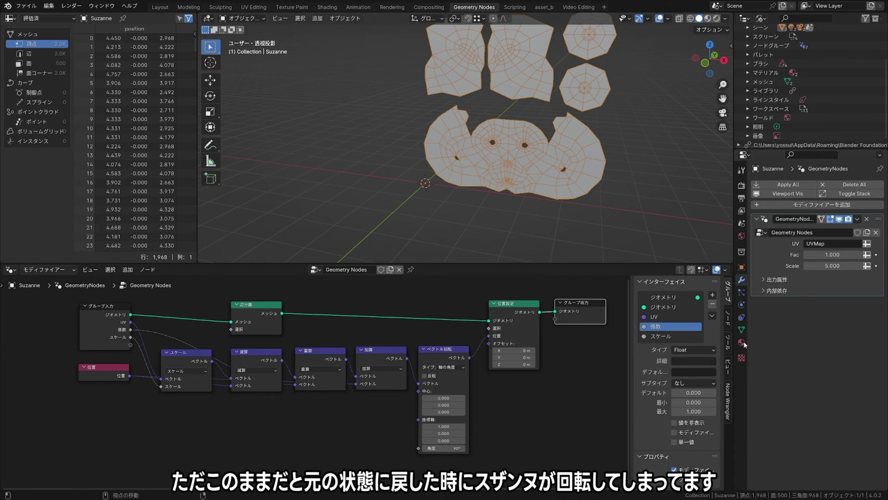
{"action": "left_click_drag", "start_coordinate": [831, 255], "coordinate": [786, 254]}
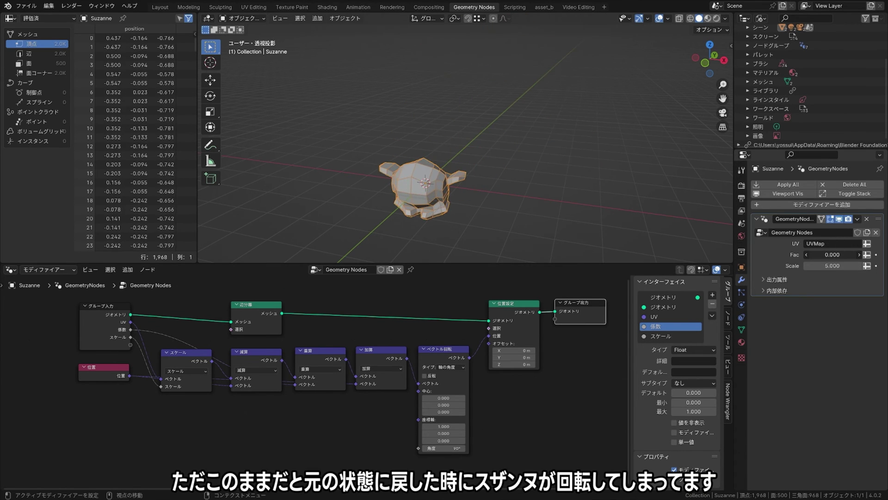
Add a Math node set to Multiply below the Vector Rotate node.
{"action": "mouse_move", "coordinate": [454, 212]}
{"action": "middle_mouse_down"}
{"action": "mouse_move", "coordinate": [476, 123]}
{"action": "mouse_move", "coordinate": [462, 207]}
{"action": "middle_mouse_up"}
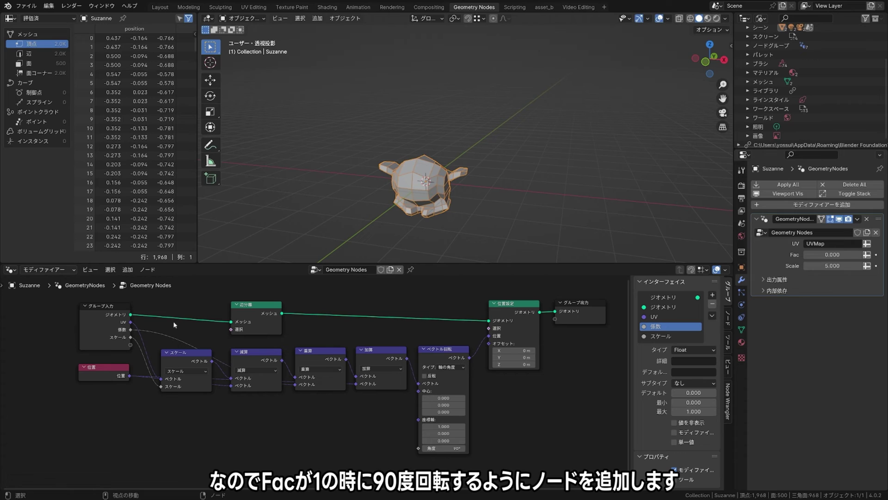
{"action": "left_click", "coordinate": [128, 270]}
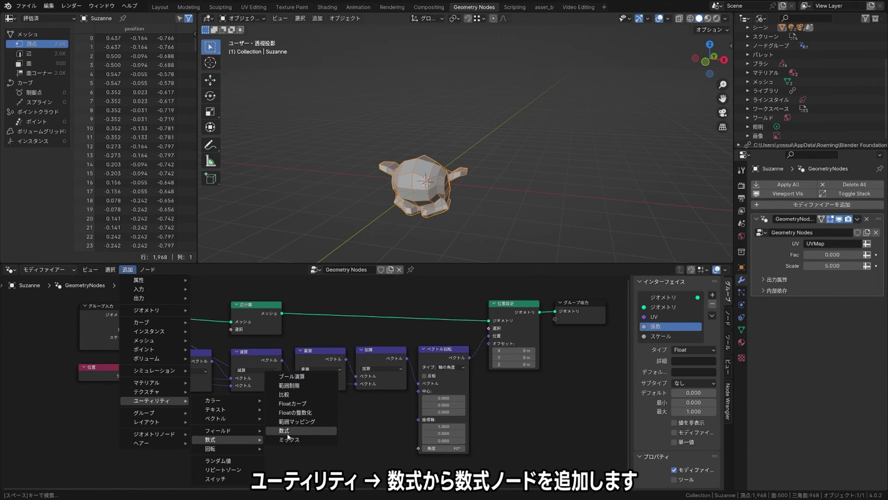
{"action": "left_click", "coordinate": [289, 433]}
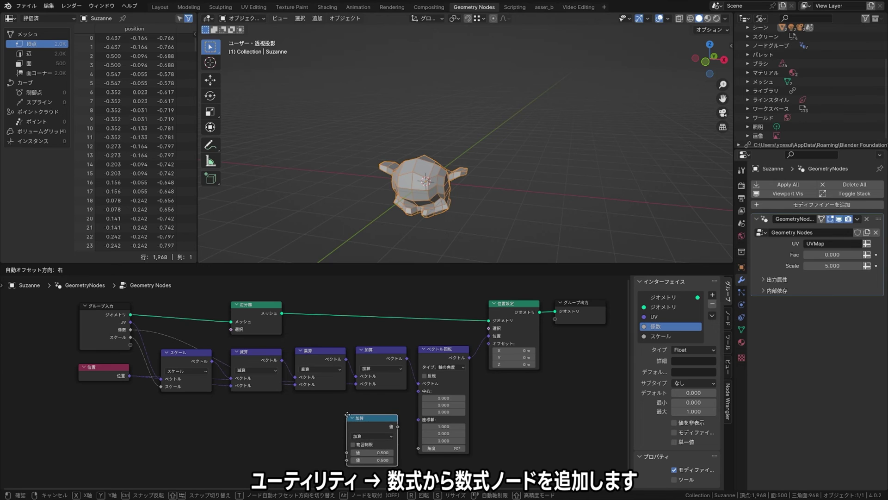
{"action": "left_click", "coordinate": [355, 416]}
{"action": "left_click", "coordinate": [379, 438]}
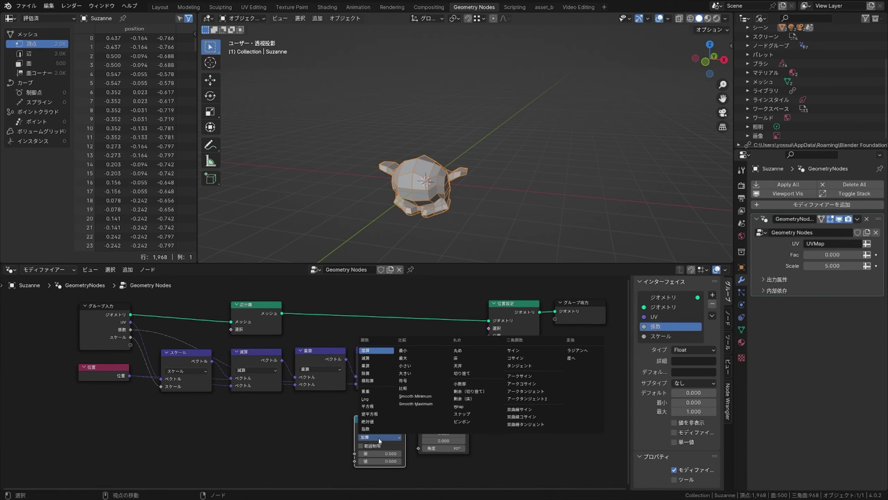
{"action": "left_click", "coordinate": [378, 365]}
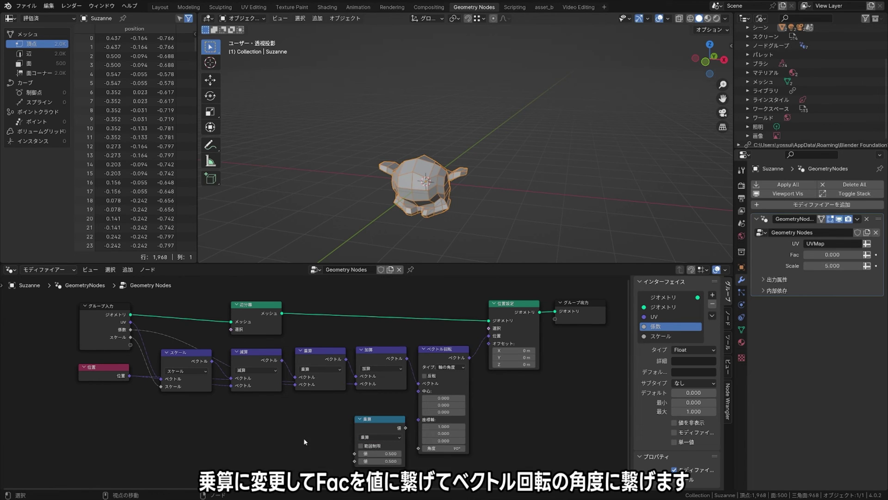
Link Fac into Multiply, its output to the Vector Rotate Angle, with 90 as second value.
{"action": "left_click_drag", "start_coordinate": [132, 330], "coordinate": [354, 453]}
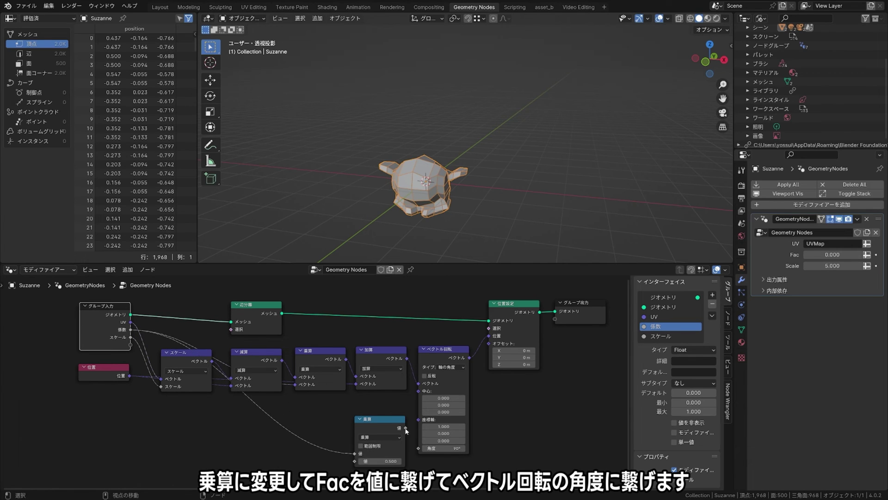
{"action": "left_click_drag", "start_coordinate": [406, 427], "coordinate": [419, 448]}
{"action": "type", "text": "90.000"}
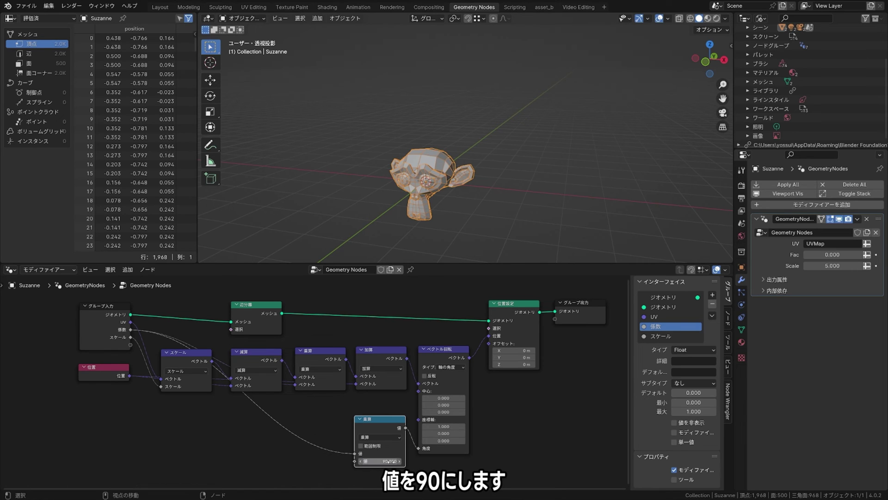
{"action": "left_click", "coordinate": [462, 462]}
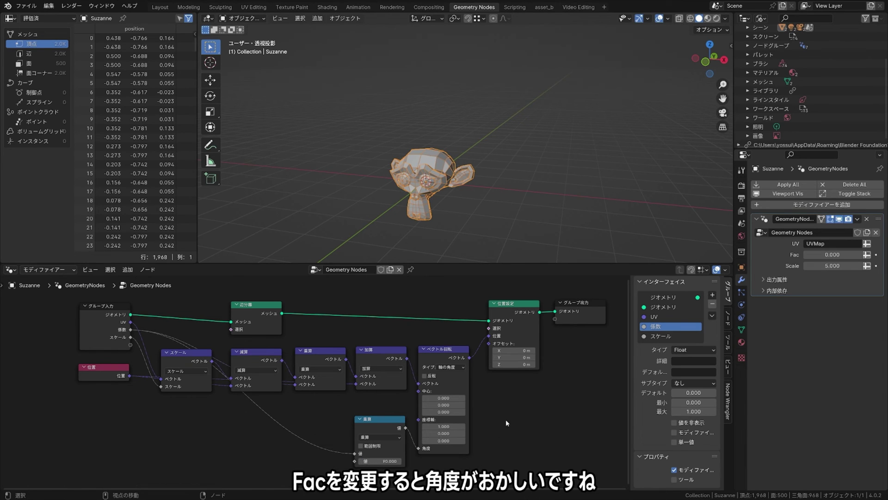
Drag Fac up and down and orbit to check the layout's rotation.
{"action": "mouse_move", "coordinate": [824, 254]}
{"action": "left_mouse_down"}
{"action": "mouse_move", "coordinate": [865, 254]}
{"action": "mouse_move", "coordinate": [852, 254]}
{"action": "left_mouse_up"}
{"action": "mouse_move", "coordinate": [702, 220]}
{"action": "middle_mouse_down"}
{"action": "mouse_move", "coordinate": [655, 177]}
{"action": "mouse_move", "coordinate": [661, 172]}
{"action": "middle_mouse_up"}
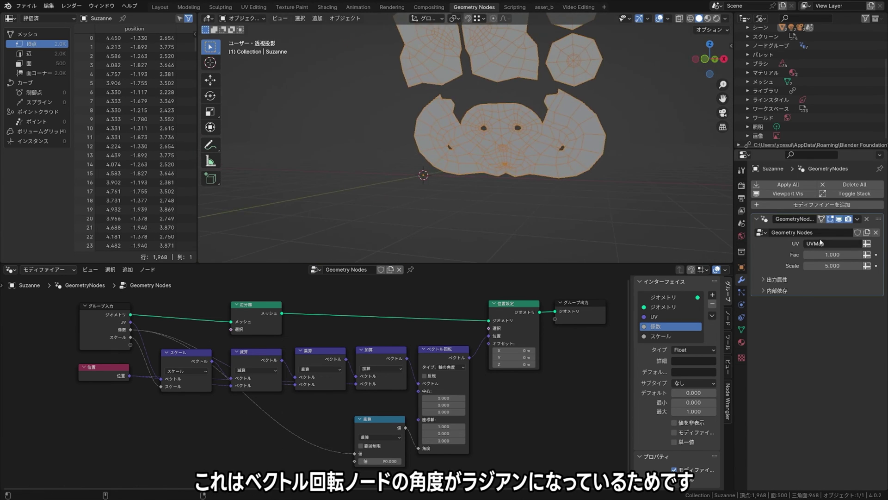
{"action": "mouse_move", "coordinate": [832, 255]}
{"action": "left_mouse_down"}
{"action": "mouse_move", "coordinate": [814, 255]}
{"action": "mouse_move", "coordinate": [851, 254]}
{"action": "left_mouse_up"}
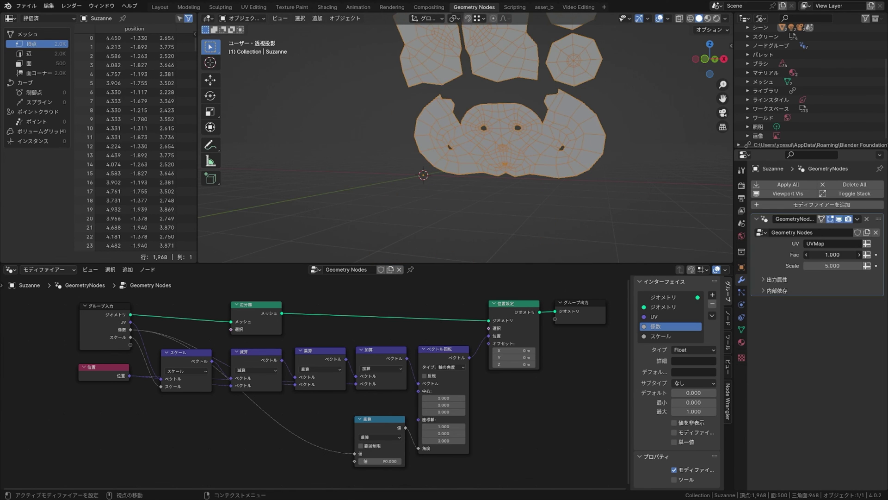
{"action": "mouse_move", "coordinate": [555, 213]}
{"action": "middle_mouse_down"}
{"action": "mouse_move", "coordinate": [540, 209]}
{"action": "mouse_move", "coordinate": [522, 231]}
{"action": "middle_mouse_up"}
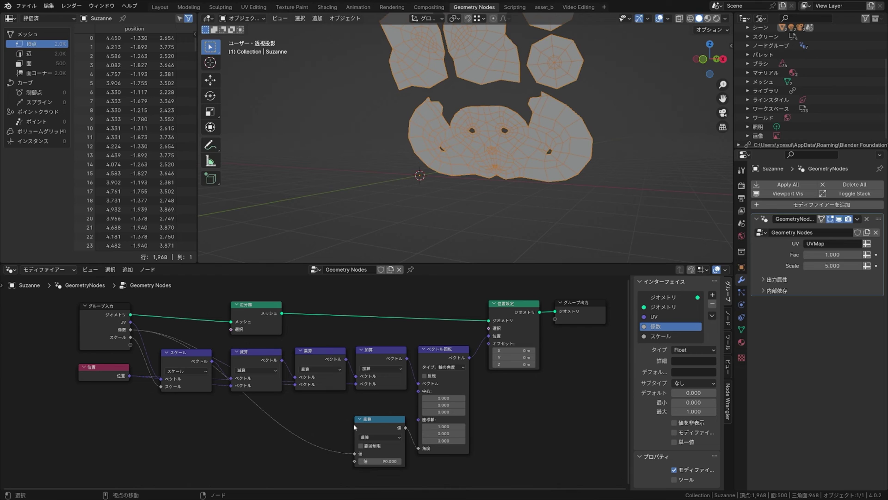
{"action": "middle_click_drag", "start_coordinate": [375, 431], "coordinate": [393, 414]}
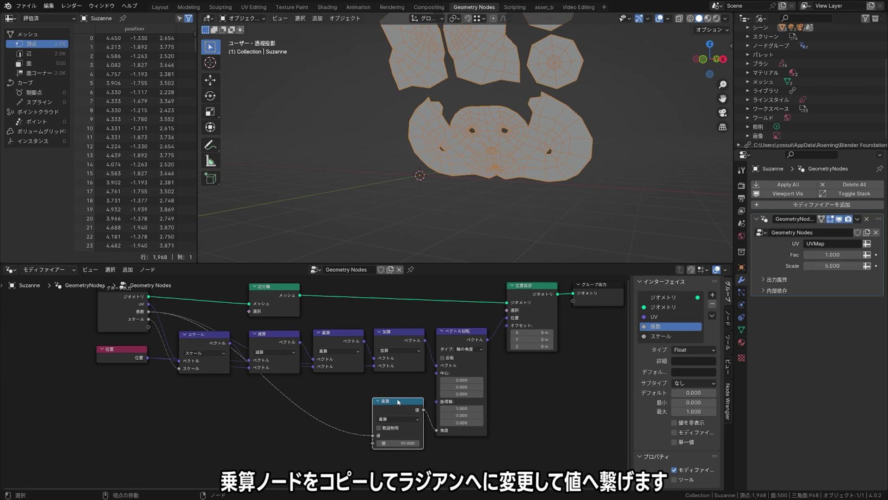
Turn a copied Math node into To Radians with 90, feeding Multiply's second value.
{"action": "left_click", "coordinate": [309, 435]}
{"action": "left_click", "coordinate": [305, 456]}
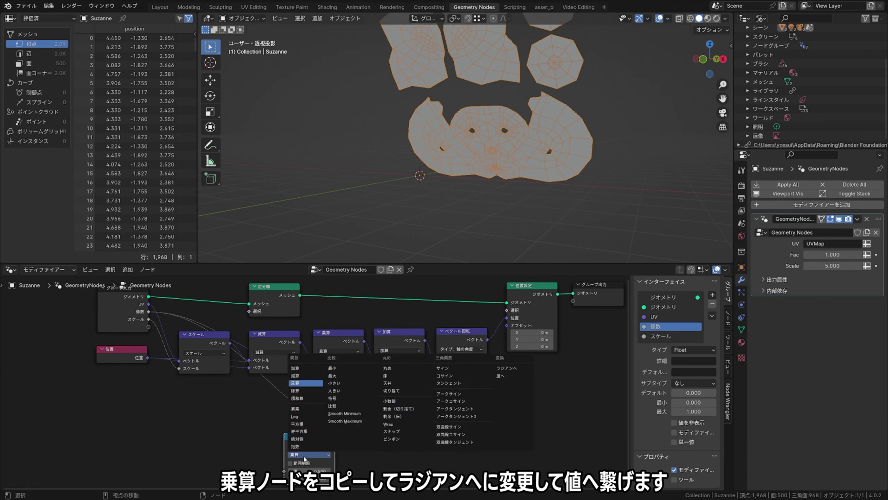
{"action": "left_click", "coordinate": [504, 369]}
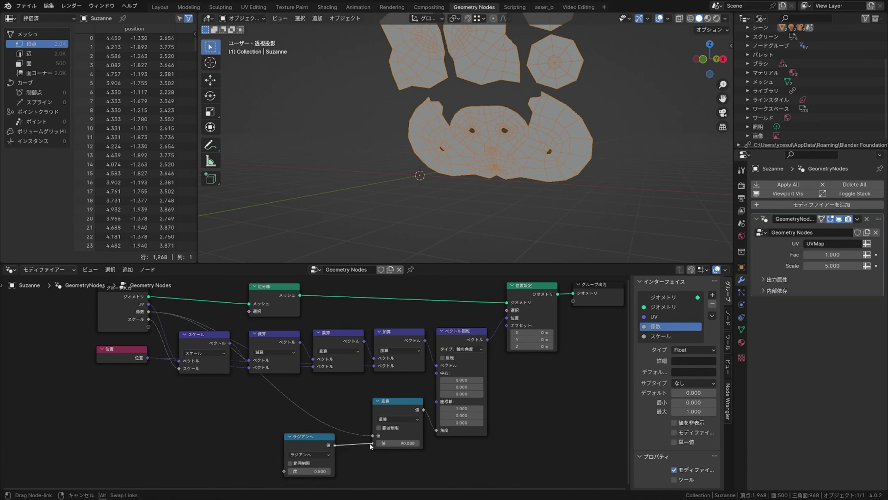
{"action": "left_click_drag", "start_coordinate": [371, 447], "coordinate": [372, 443]}
{"action": "type", "text": "90"}
{"action": "key", "text": "Return"}
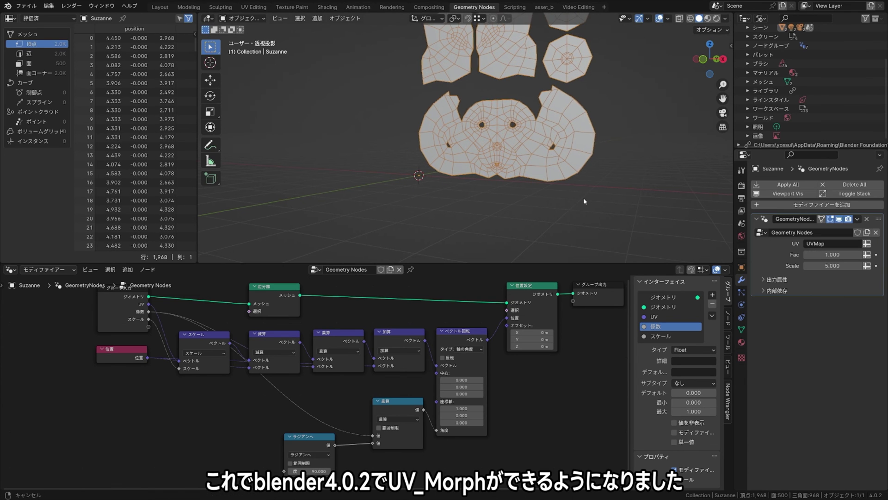
Tidy the Multiply and To Radians nodes, deselect Suzanne, and switch to the Layout workspace.
{"action": "middle_click_drag", "start_coordinate": [584, 198], "coordinate": [565, 243]}
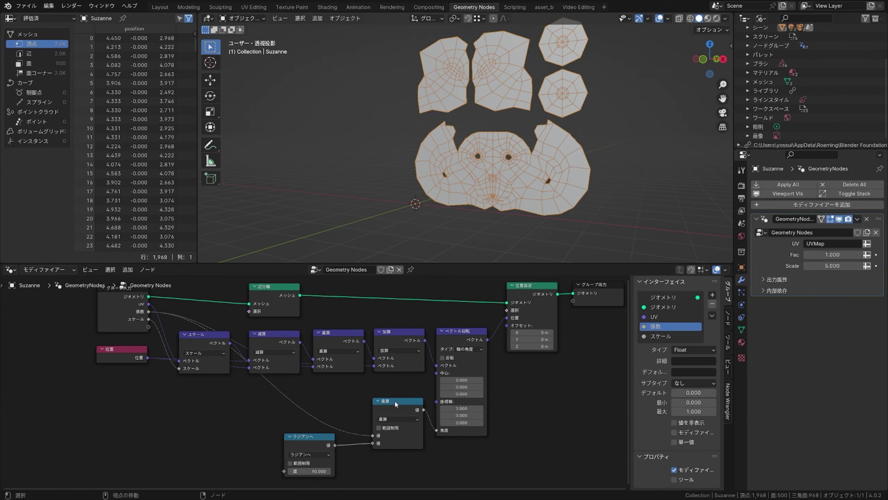
{"action": "left_click_drag", "start_coordinate": [395, 401], "coordinate": [399, 390]}
{"action": "left_click_drag", "start_coordinate": [321, 433], "coordinate": [351, 422]}
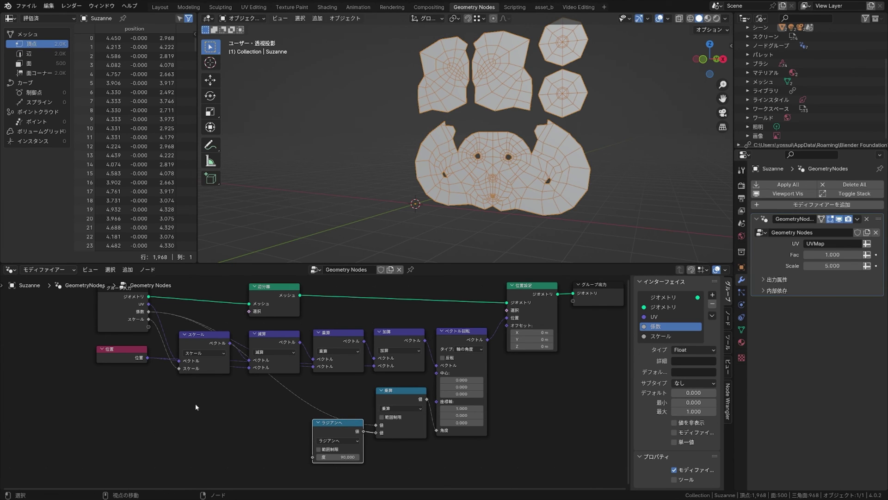
{"action": "middle_click_drag", "start_coordinate": [218, 382], "coordinate": [208, 403]}
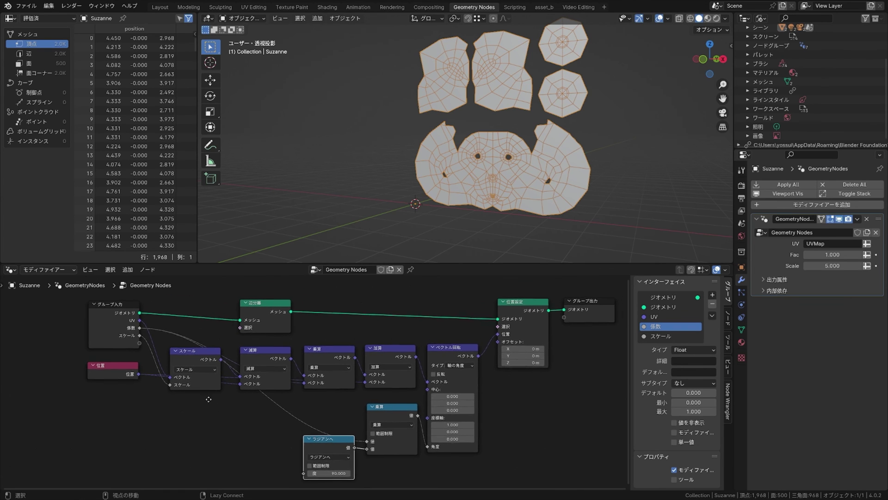
{"action": "left_click", "coordinate": [345, 230]}
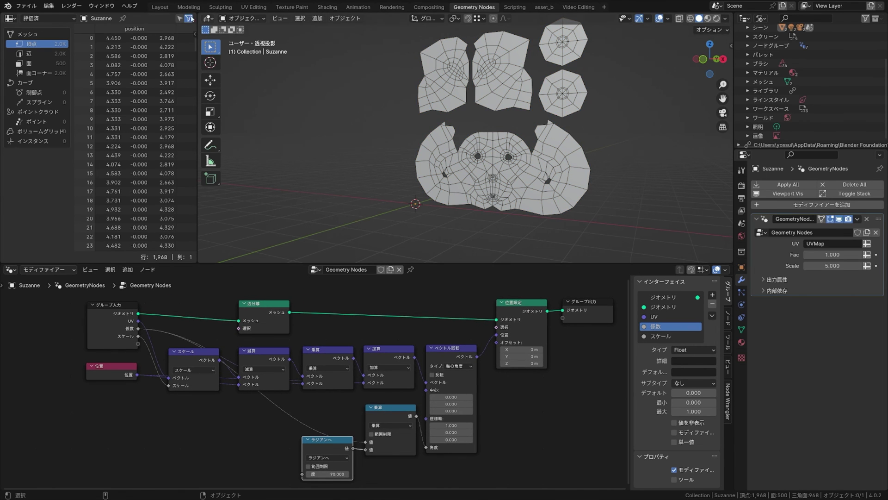
{"action": "left_click", "coordinate": [165, 7]}
Select Suzanne and set Fac to 0 to restore the 3D head.
{"action": "scroll", "coordinate": [465, 260], "scroll_direction": "down", "scroll_amount": 5}
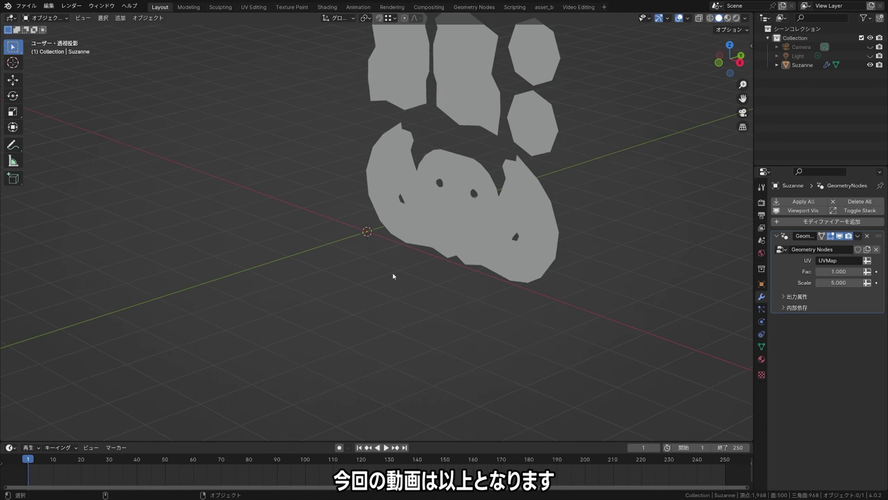
{"action": "left_click", "coordinate": [464, 259]}
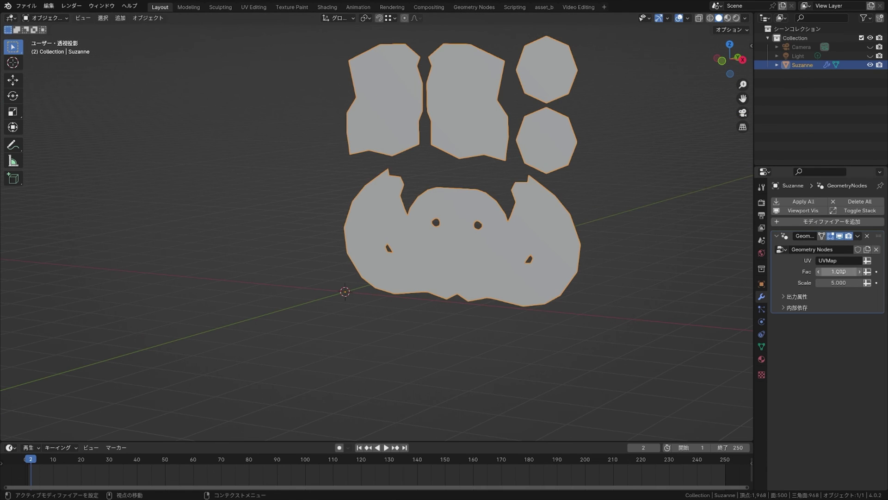
{"action": "left_click", "coordinate": [838, 272]}
{"action": "type", "text": "0"}
{"action": "key", "text": "Return"}
Orbit, re-enable the wireframe overlay, and raise Fac to about 0.93 to watch the unfold.
{"action": "mouse_move", "coordinate": [602, 250]}
{"action": "middle_mouse_down"}
{"action": "mouse_move", "coordinate": [567, 251]}
{"action": "mouse_move", "coordinate": [528, 284]}
{"action": "mouse_move", "coordinate": [512, 256]}
{"action": "mouse_move", "coordinate": [526, 254]}
{"action": "mouse_move", "coordinate": [510, 258]}
{"action": "middle_mouse_up"}
{"action": "mouse_move", "coordinate": [846, 272]}
{"action": "left_mouse_down"}
{"action": "mouse_move", "coordinate": [884, 272]}
{"action": "mouse_move", "coordinate": [824, 272]}
{"action": "left_mouse_up"}
{"action": "middle_click_drag", "start_coordinate": [596, 250], "coordinate": [577, 265]}
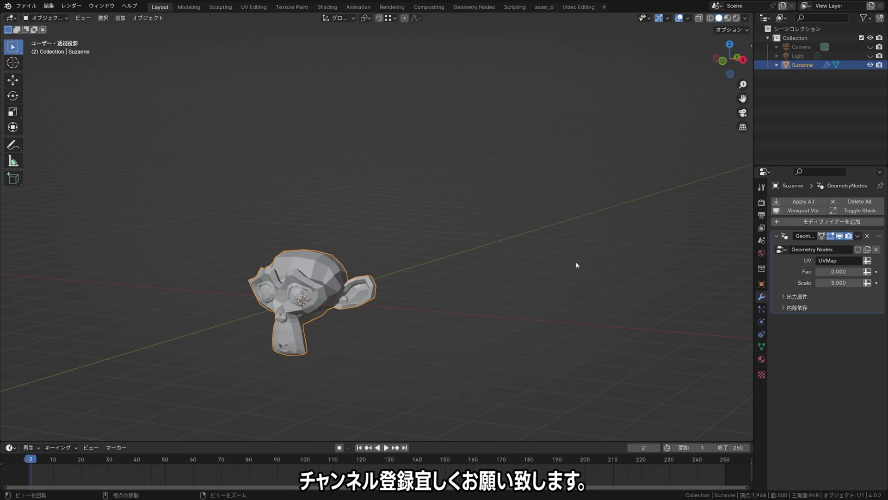
{"action": "left_click", "coordinate": [687, 19]}
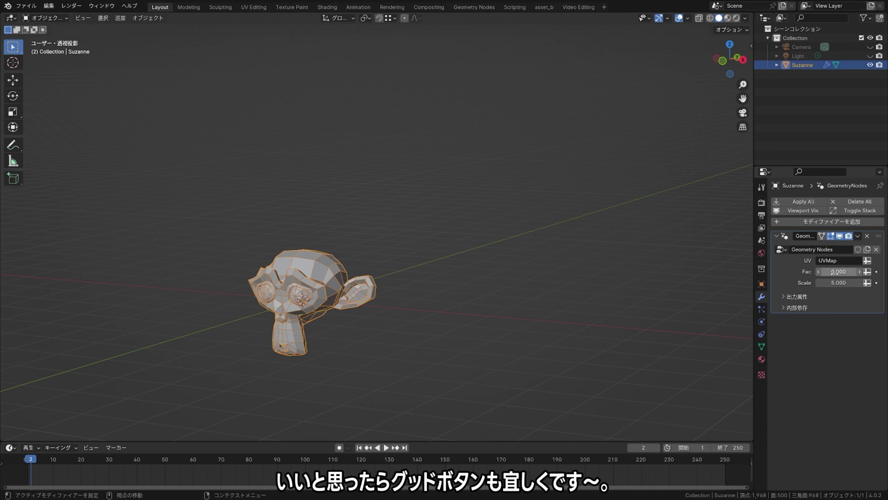
{"action": "left_click_drag", "start_coordinate": [838, 272], "coordinate": [879, 272]}
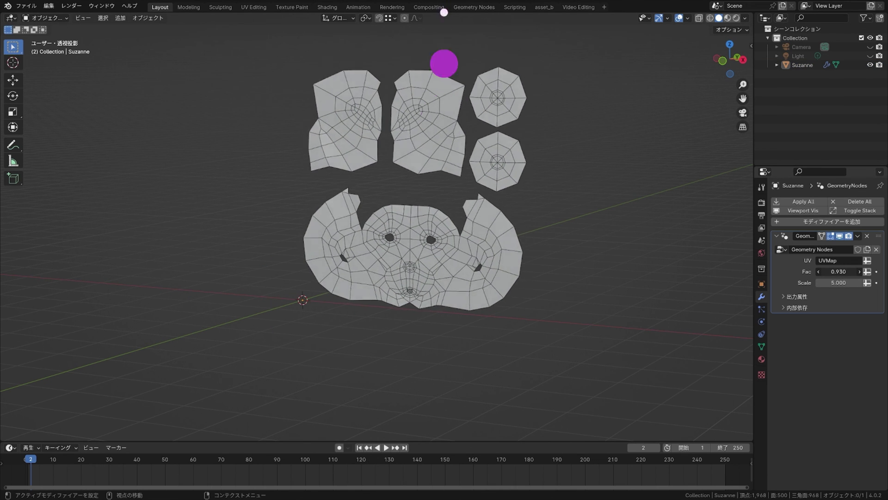